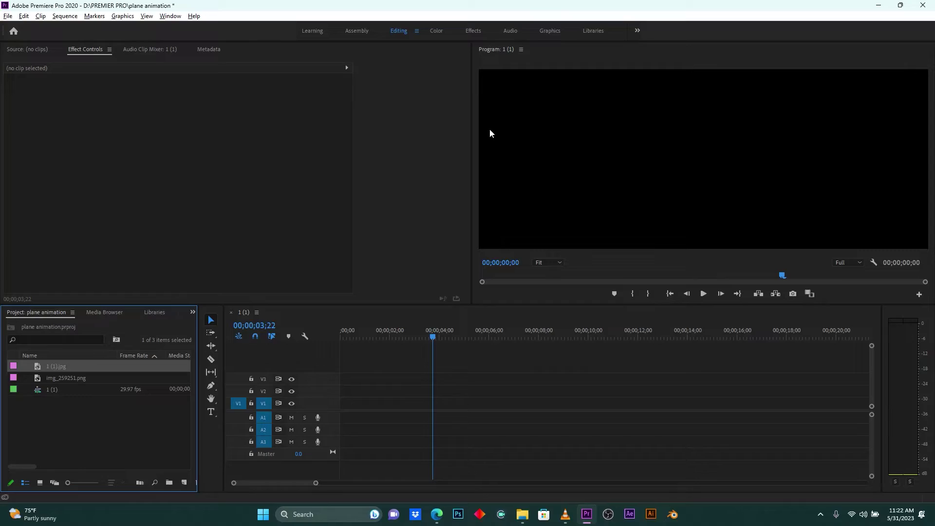
Preview the world map image 1 (1) and the next airplane image in the Videos folder, then go back to Premiere Pro.
left_click(522, 514)
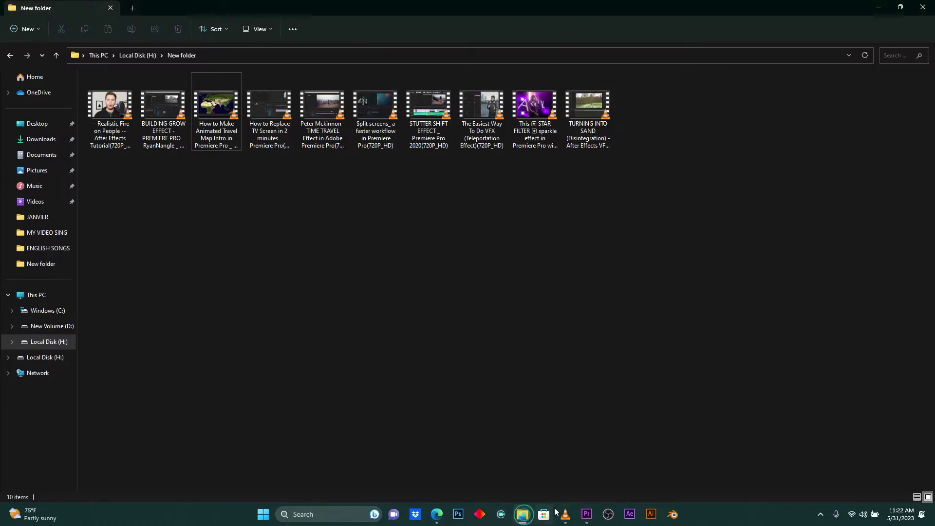
left_click(34, 202)
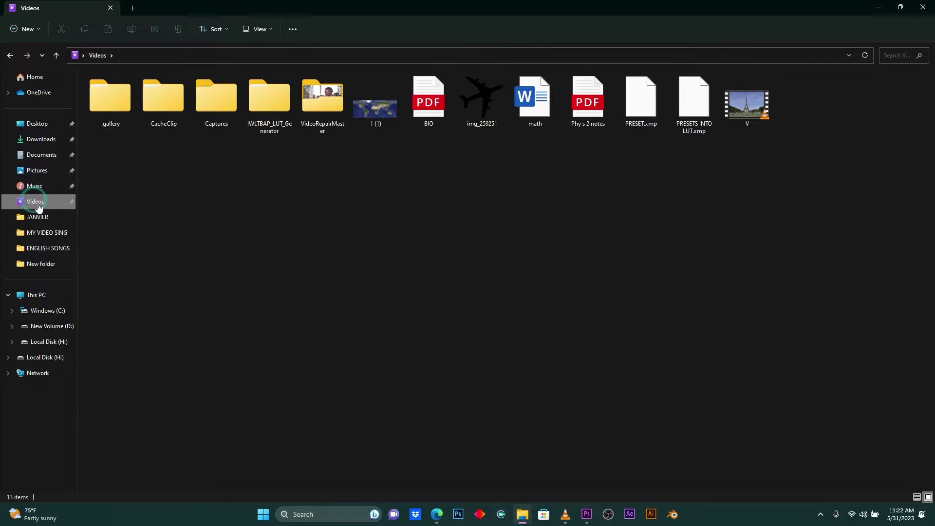
double_click(372, 104)
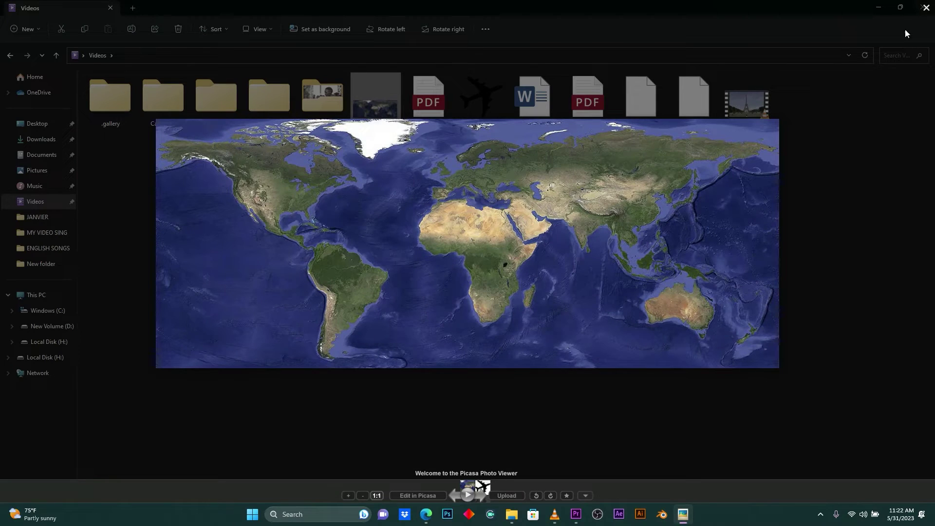
key("Right")
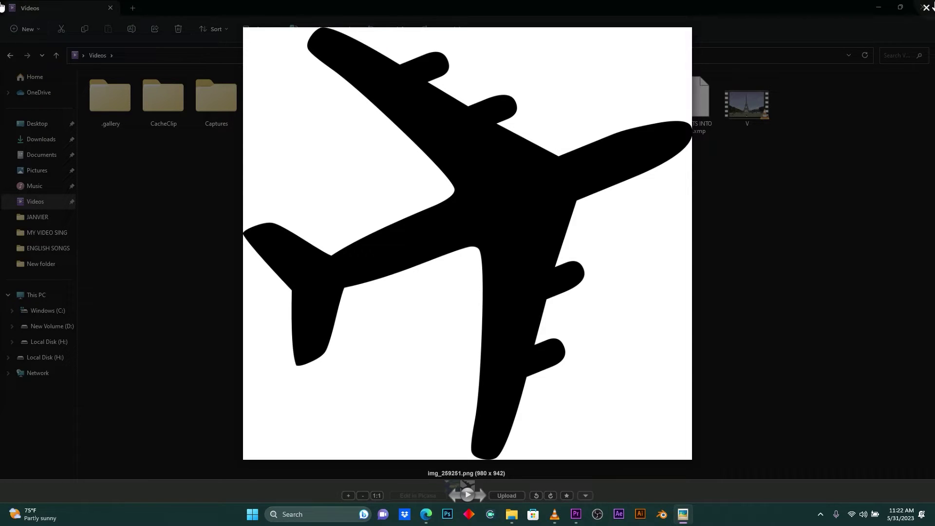
left_click(926, 7)
left_click(587, 514)
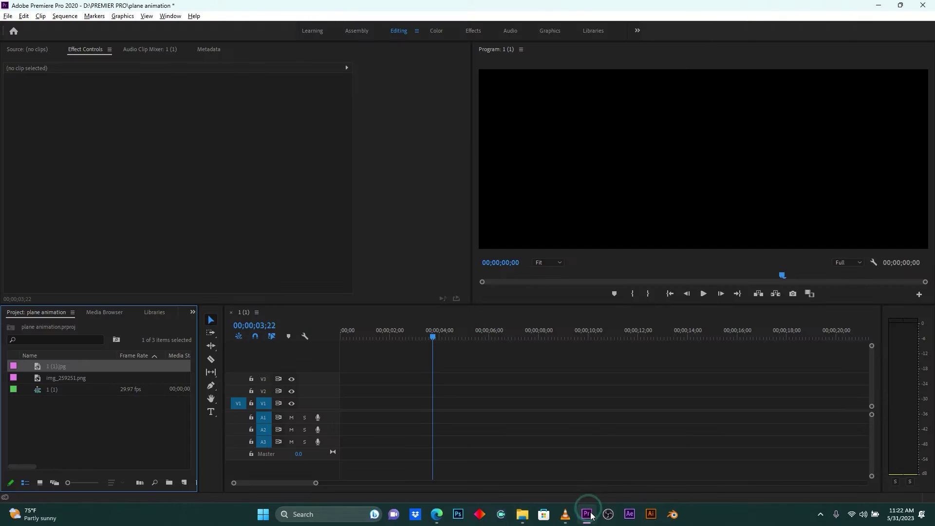
Place 1 (1).jpg on V1 and stretch it to end at 00;00;15;28, then select the clip.
left_click(63, 407)
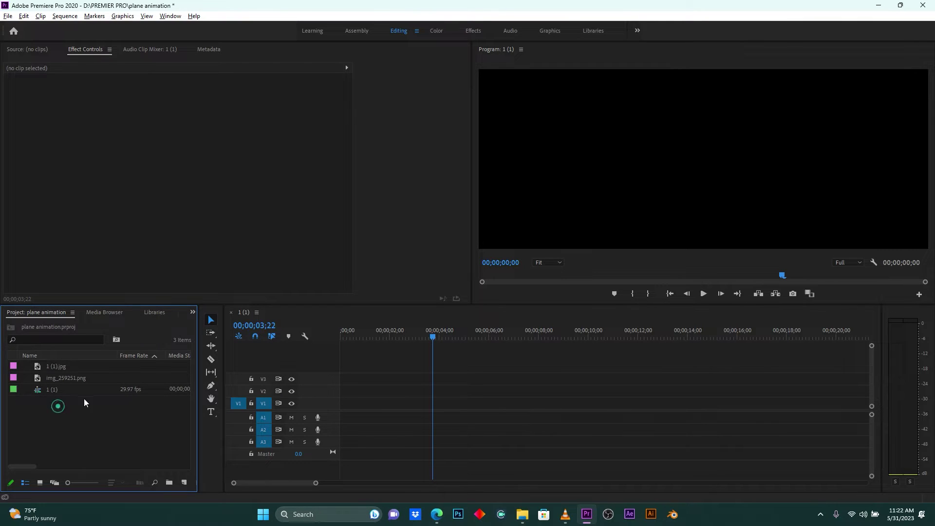
left_click_drag(36, 367, 326, 403)
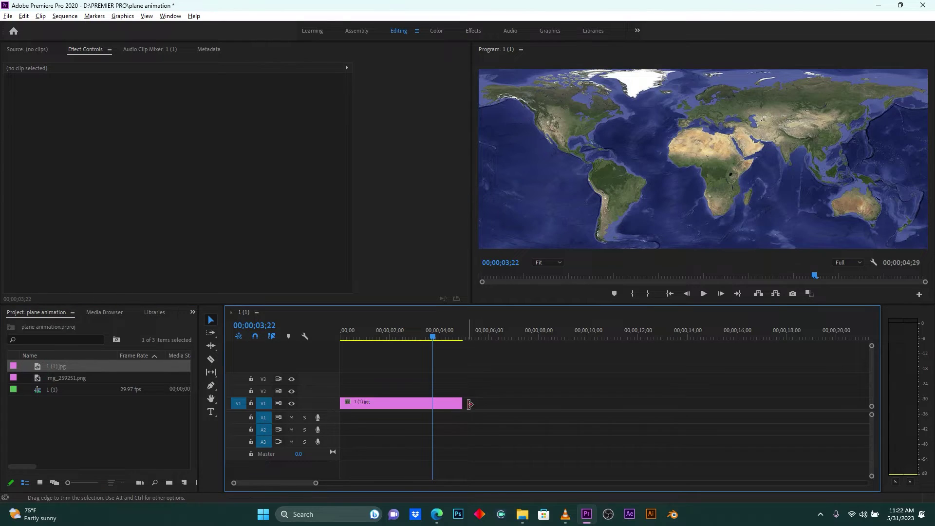
left_click_drag(462, 403, 734, 403)
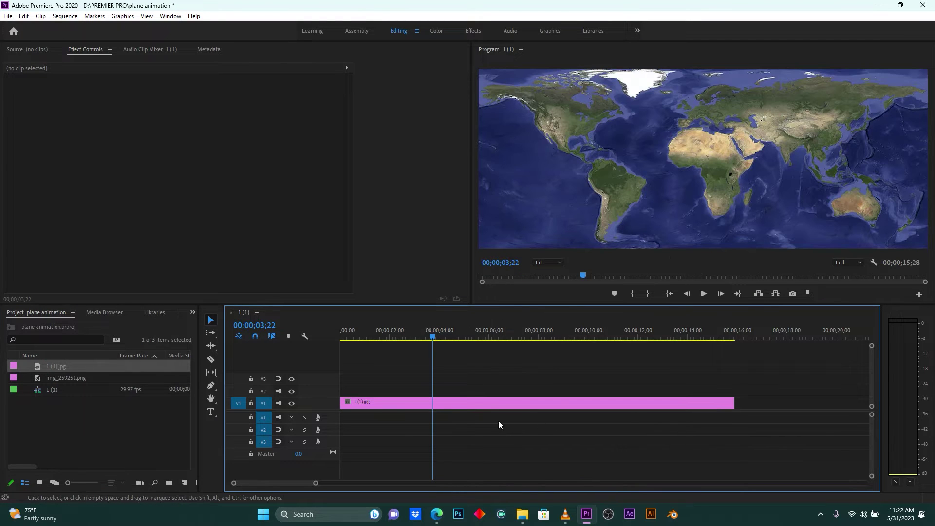
left_click(448, 408)
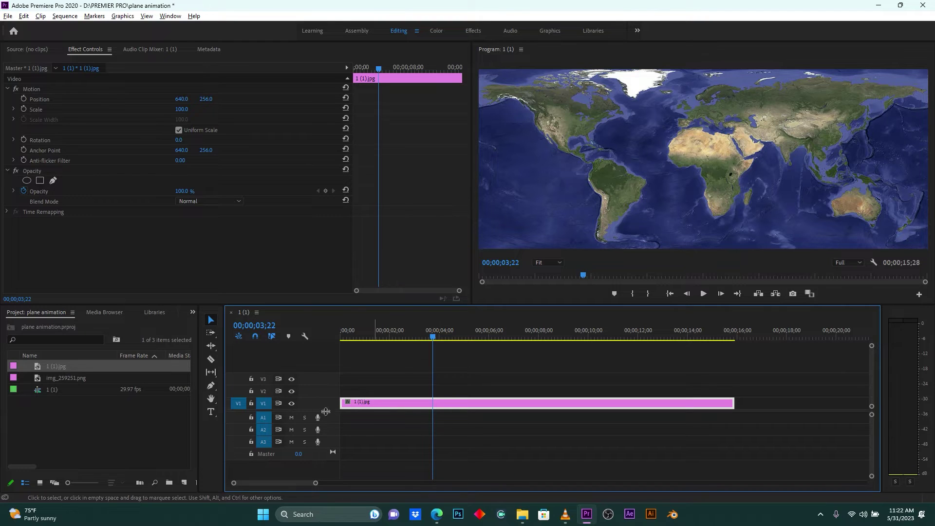
Draw a Pen-tool line from North America to Asia over the map and expand Shape (Shape 01).
left_click(215, 388)
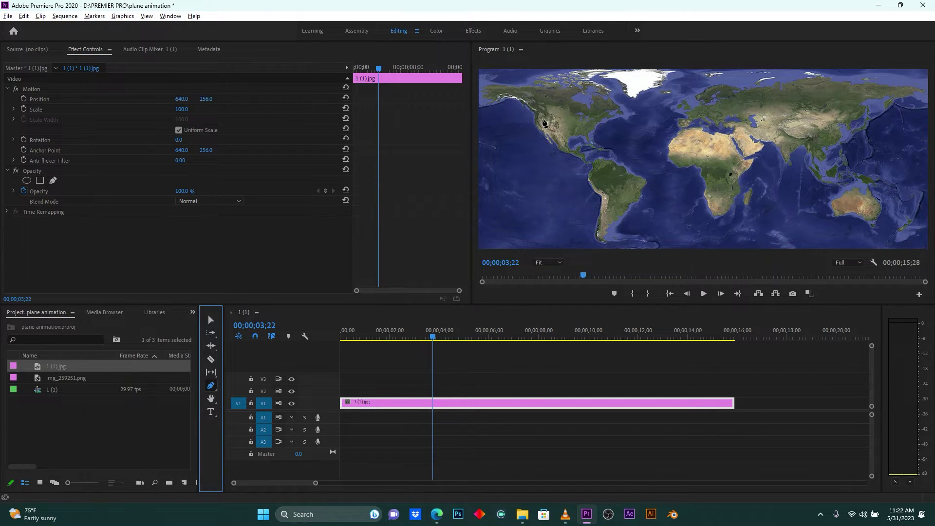
left_click(543, 121)
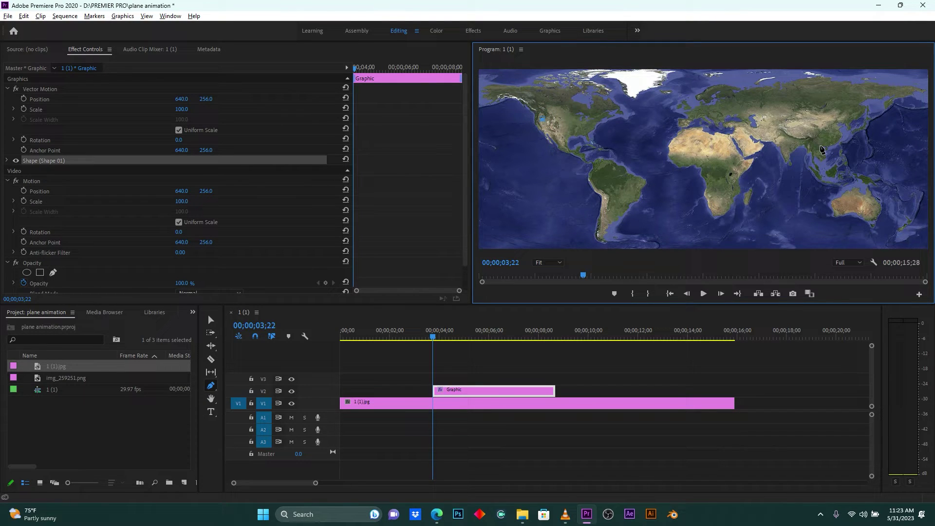
left_click(811, 139)
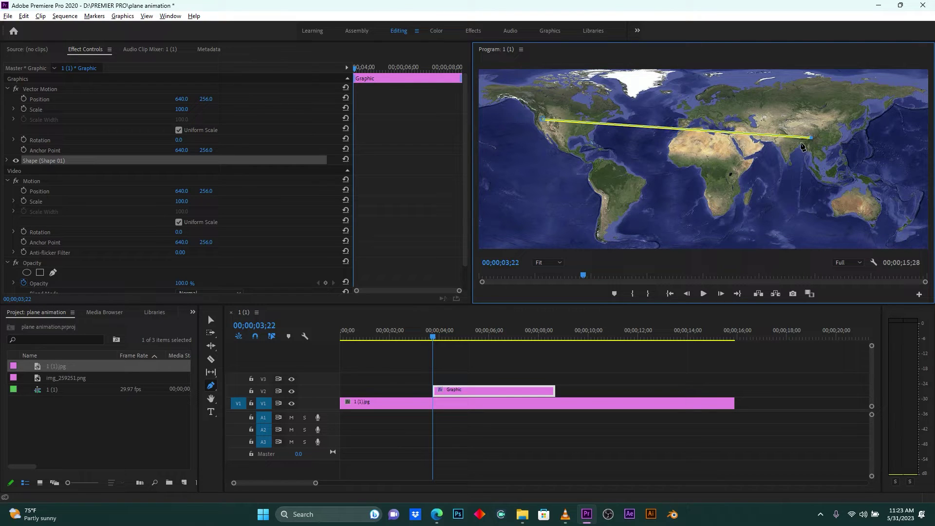
left_click(8, 160)
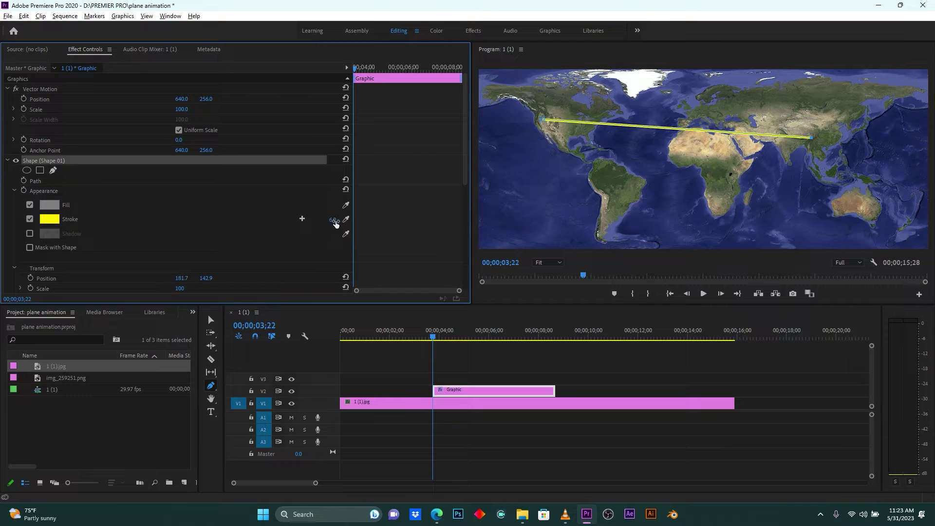
Set the route line's stroke width to 5.0.
mouse_move(335, 223)
left_mouse_down()
mouse_move(364, 223)
mouse_move(334, 223)
left_mouse_up()
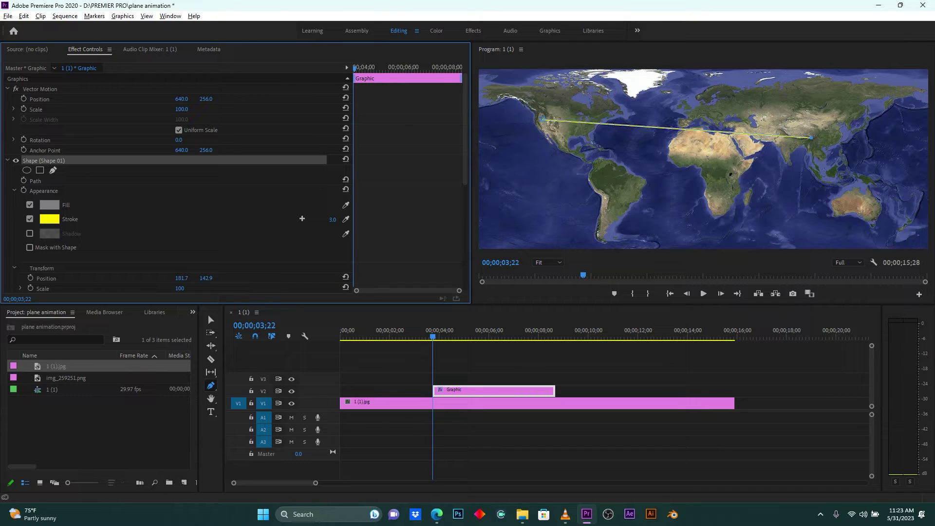
left_click(332, 220)
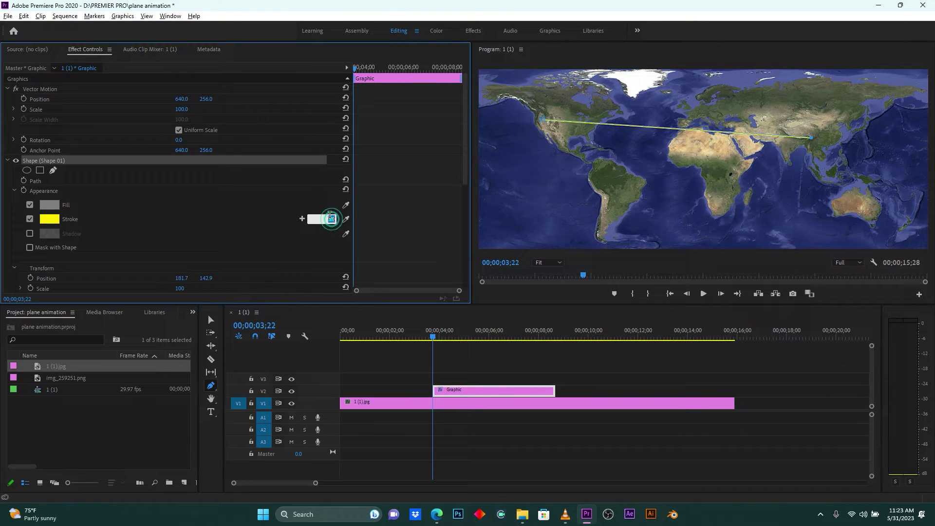
type("5")
key("Return")
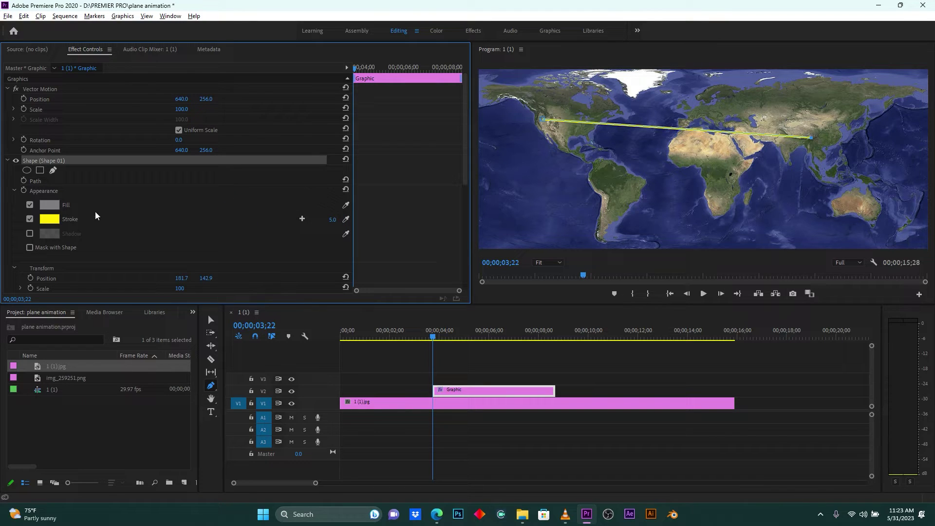
Change the stroke colour to red (FF2A00).
left_click(47, 220)
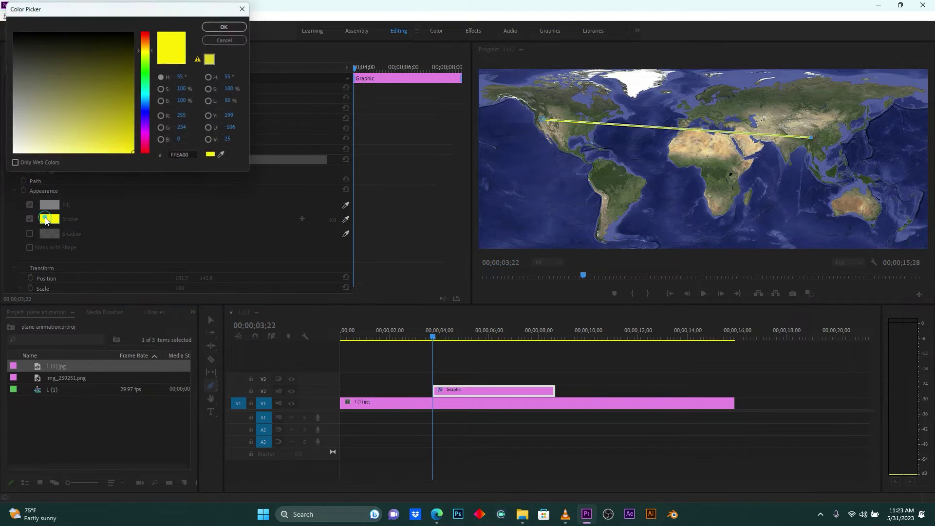
left_click_drag(145, 107, 151, 38)
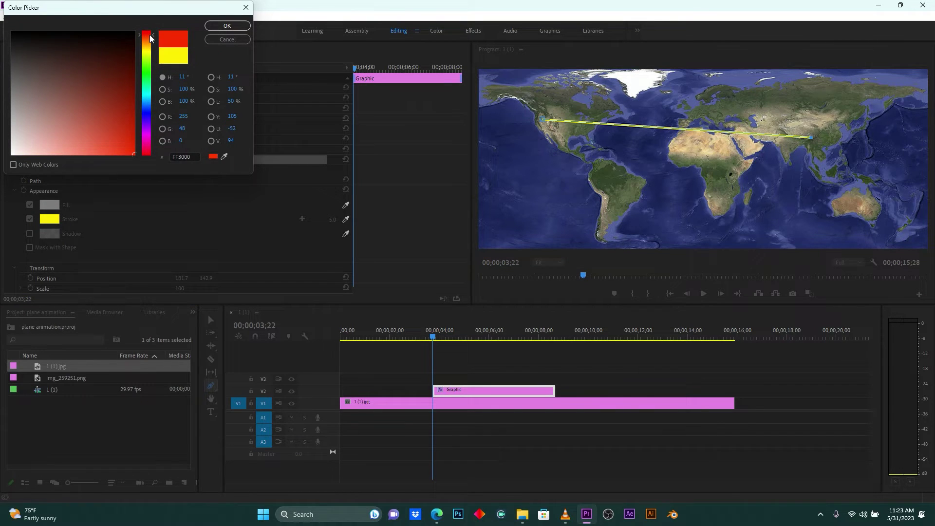
left_click(233, 28)
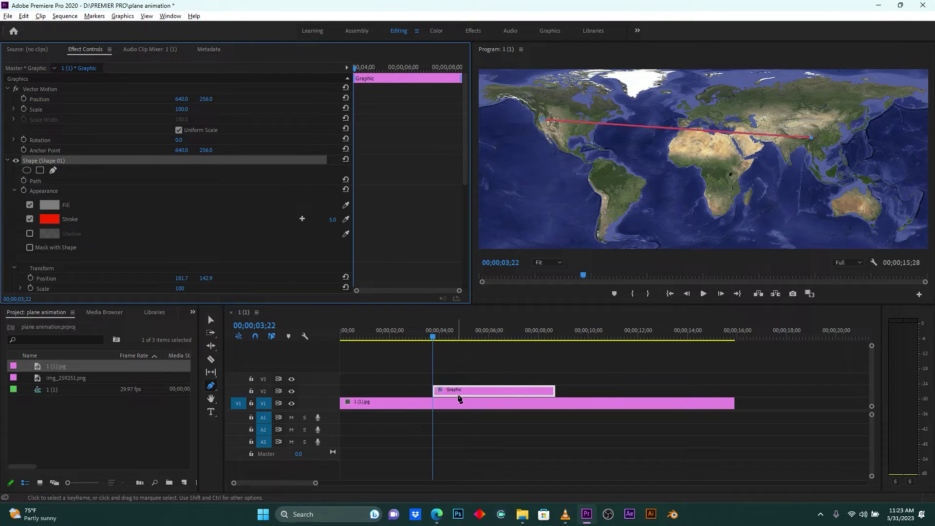
Trim the Graphic clip to start at 0 and extend it to about 14 seconds.
key("v")
left_click_drag(434, 389, 343, 390)
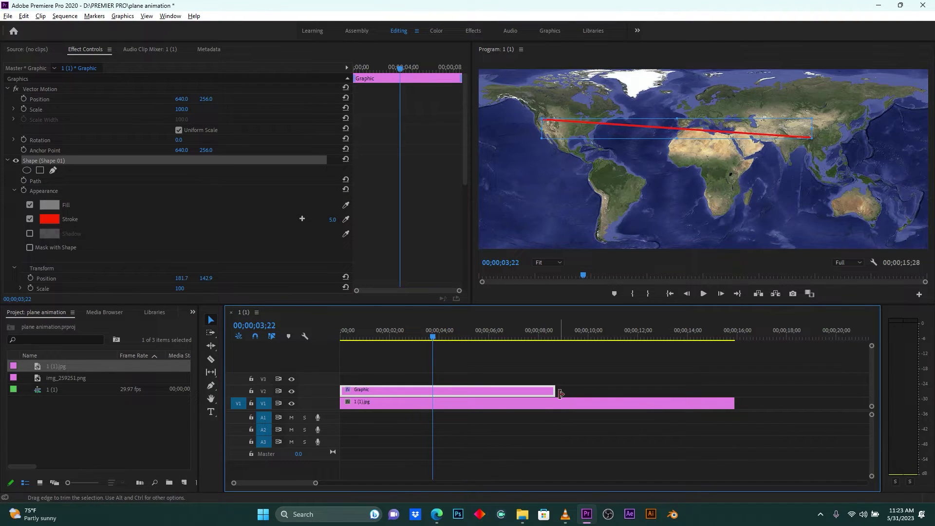
left_click_drag(555, 390, 692, 394)
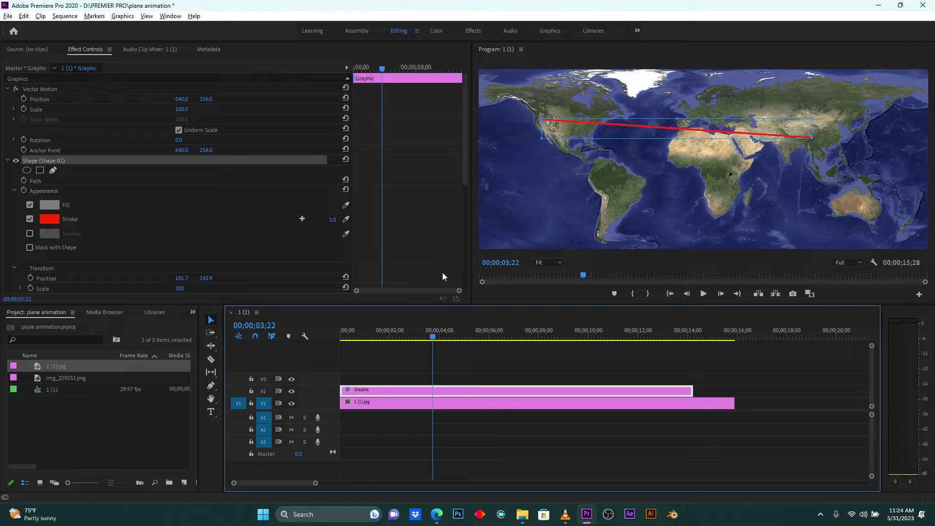
Keyframe the route line's Shape Scale from 0 to 100 by about 11 seconds.
scroll(170, 222, "down", 3)
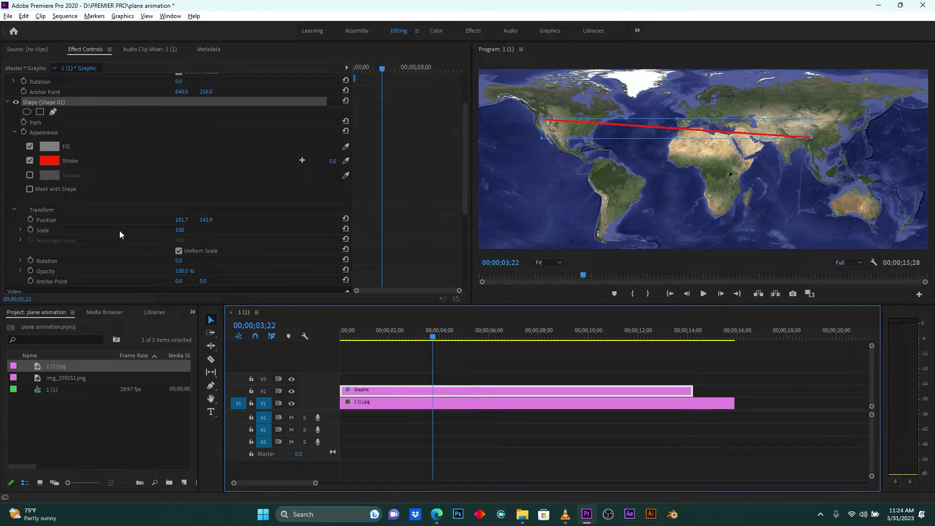
left_click_drag(491, 336, 374, 345)
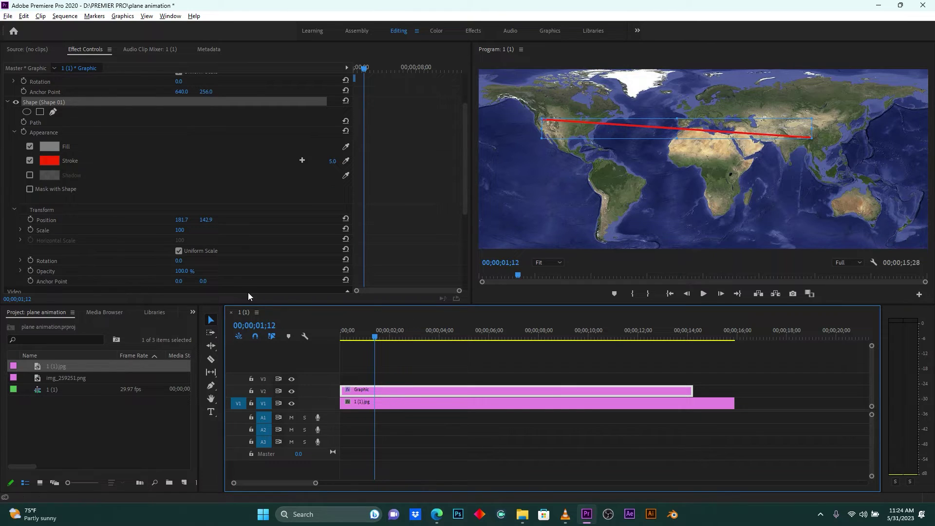
left_click_drag(179, 230, 141, 230)
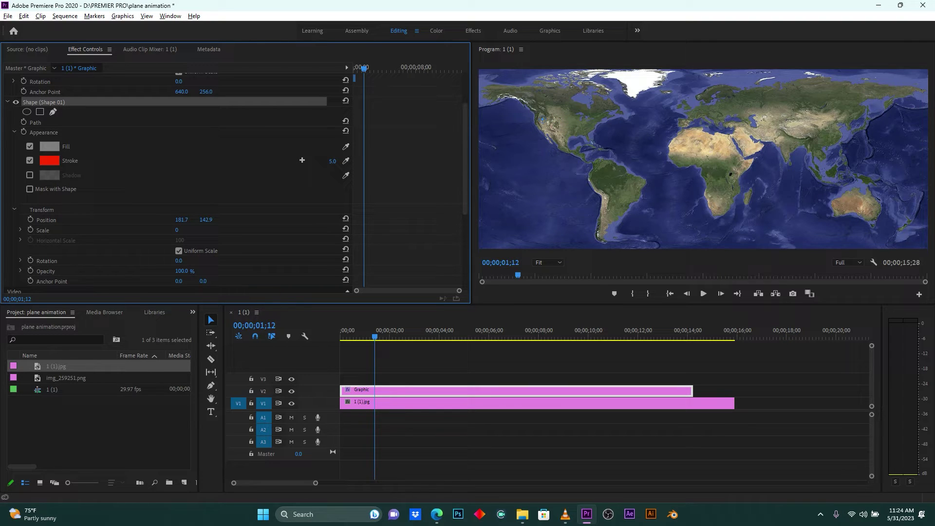
left_click_drag(177, 230, 146, 229)
left_click(30, 230)
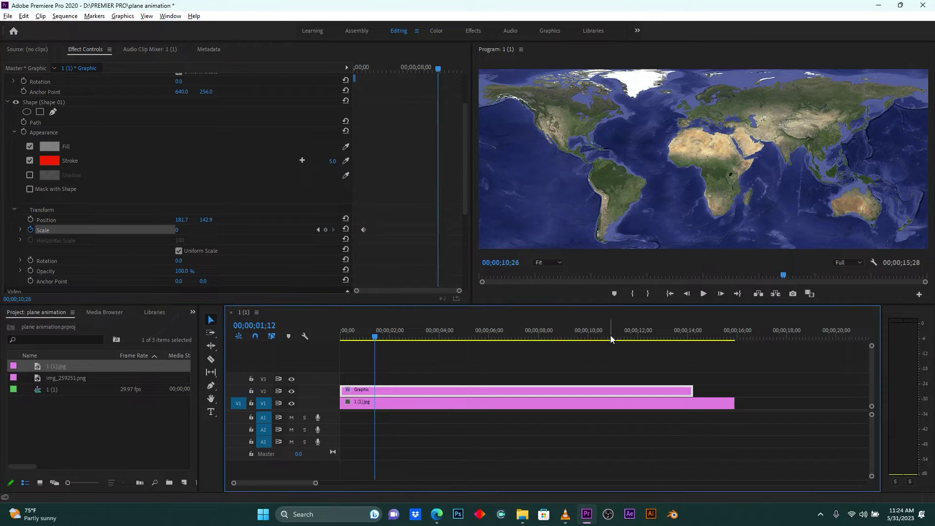
left_click_drag(609, 334, 620, 336)
left_click_drag(199, 233, 248, 233)
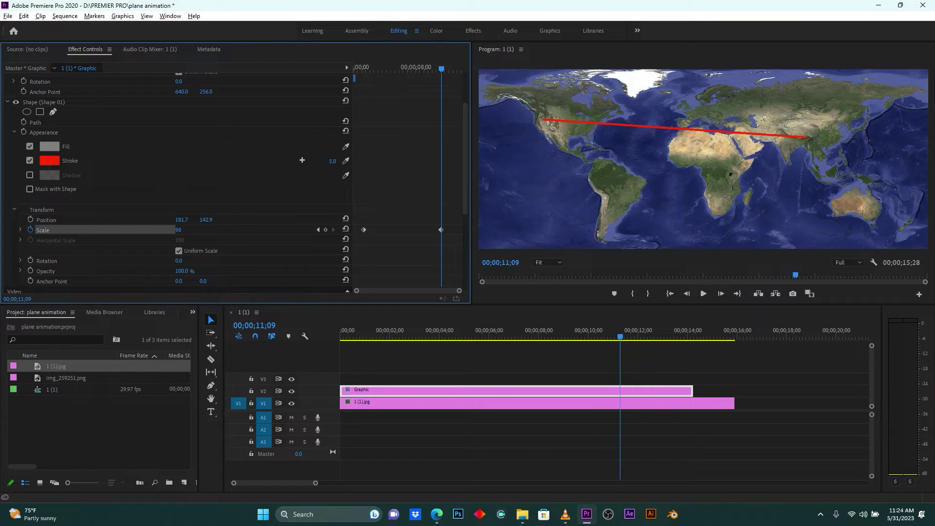
left_click(189, 230)
Play the growing-line animation from the start in a full-screen Program Monitor, then exit full screen.
left_click(366, 326)
key("space")
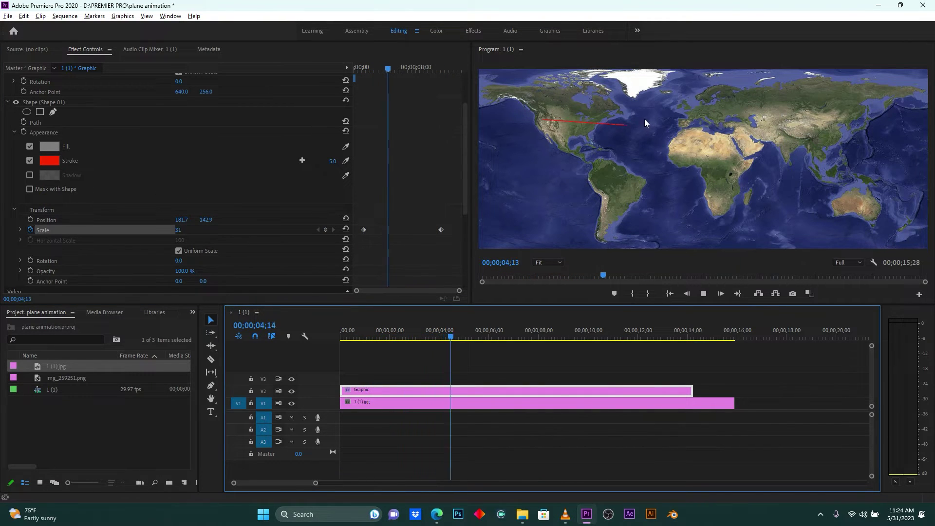
key("ctrl+grave")
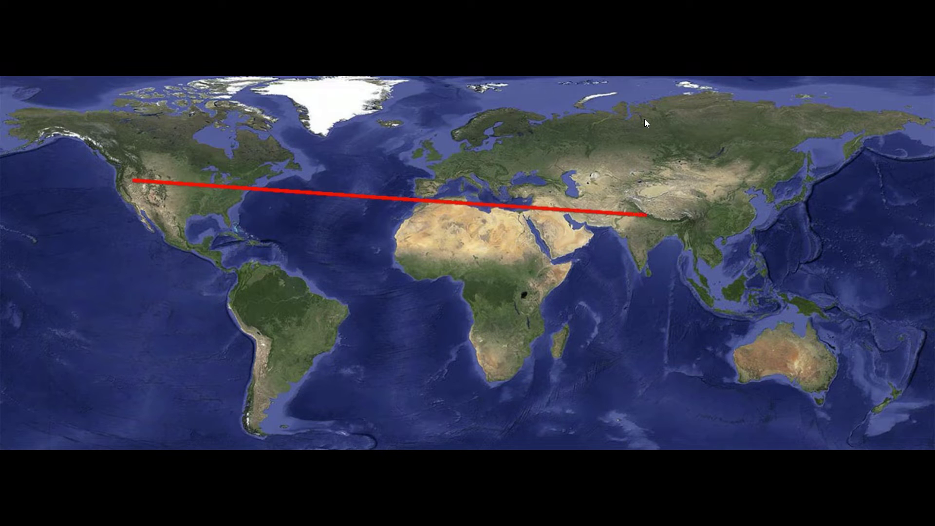
key("ctrl+grave")
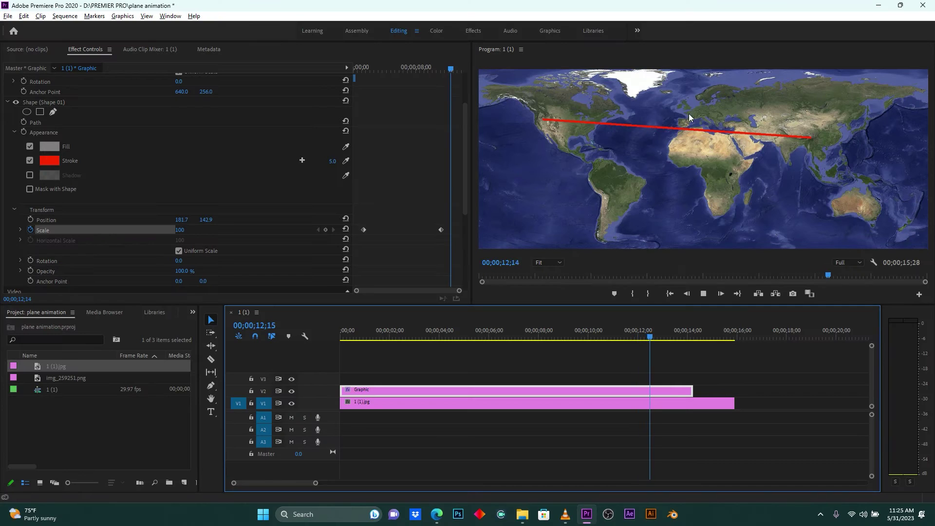
Add img_259251.png on V3 from the sequence start to about 14 seconds, scaled to 10.
left_click(485, 333)
left_click_drag(487, 331, 432, 331)
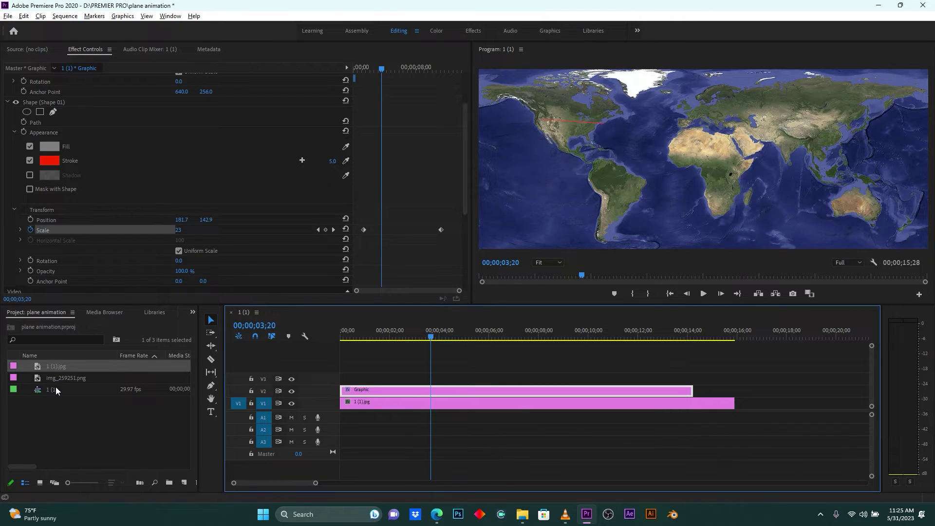
left_click_drag(37, 383, 493, 372)
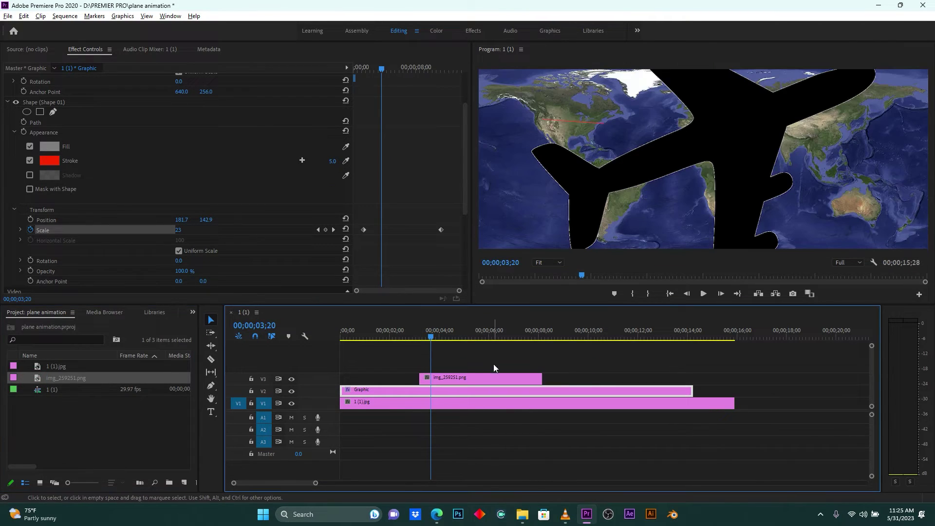
left_click(478, 376)
left_click_drag(419, 379, 341, 379)
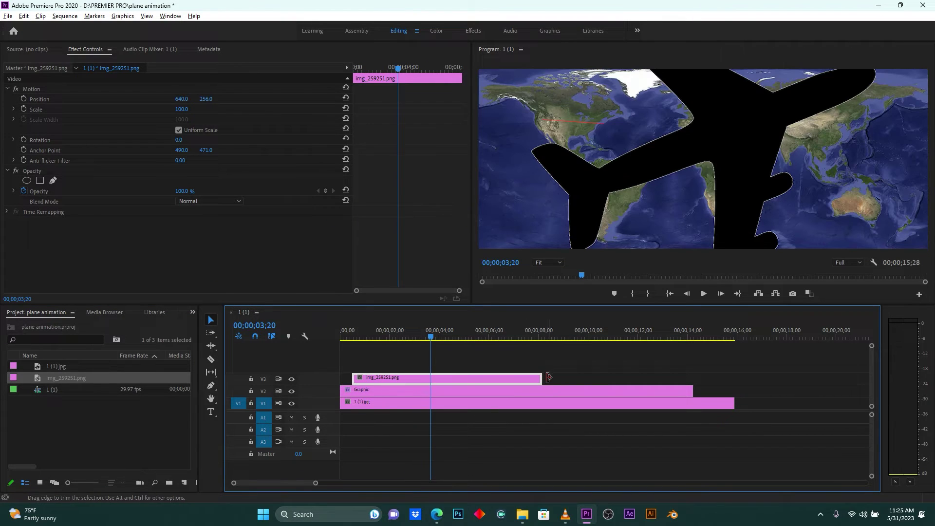
left_click_drag(539, 378, 689, 377)
left_click_drag(352, 377, 339, 374)
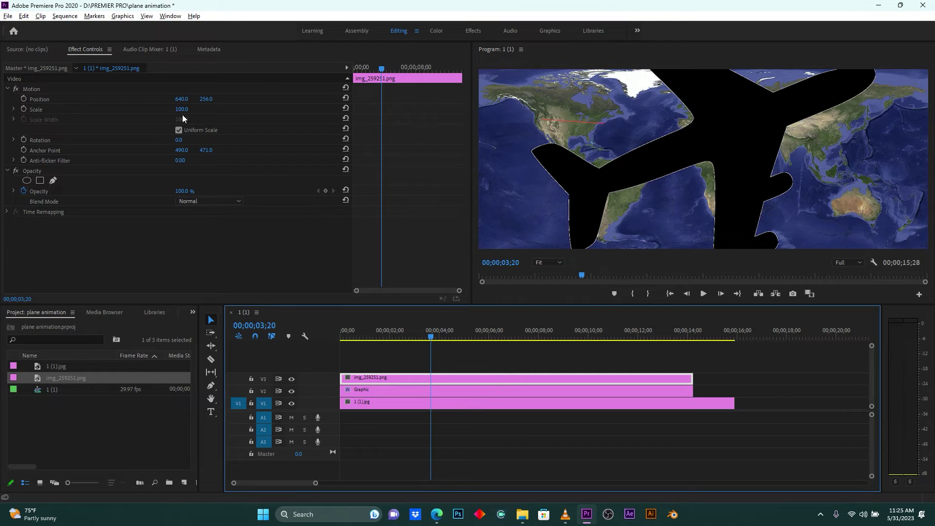
mouse_move(181, 109)
left_mouse_down()
mouse_move(134, 109)
mouse_move(189, 109)
left_mouse_up()
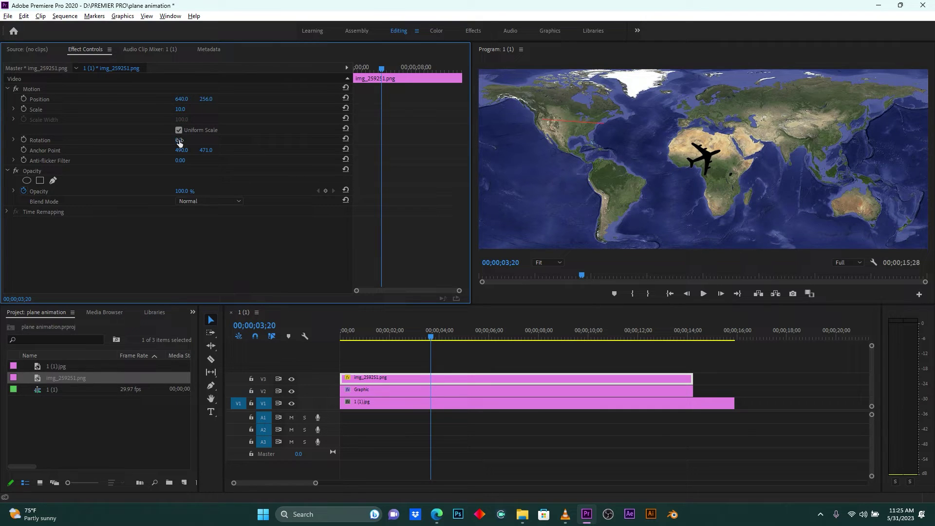
At 00;00;01;17 set the plane to Rotation 22°, Position 196, 147 and Scale 4.
left_click_drag(179, 139, 193, 140)
left_click_drag(184, 100, 208, 96)
left_click_drag(407, 336, 374, 337)
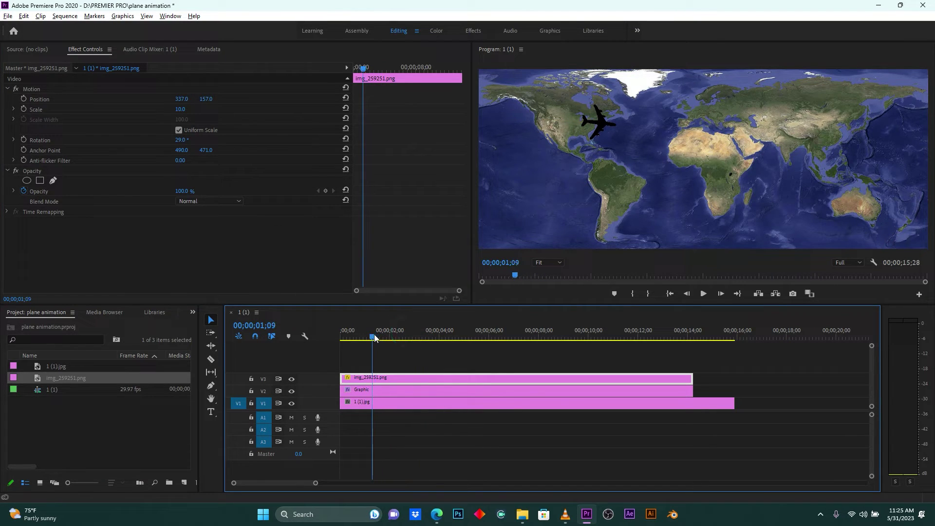
left_click_drag(182, 101, 160, 109)
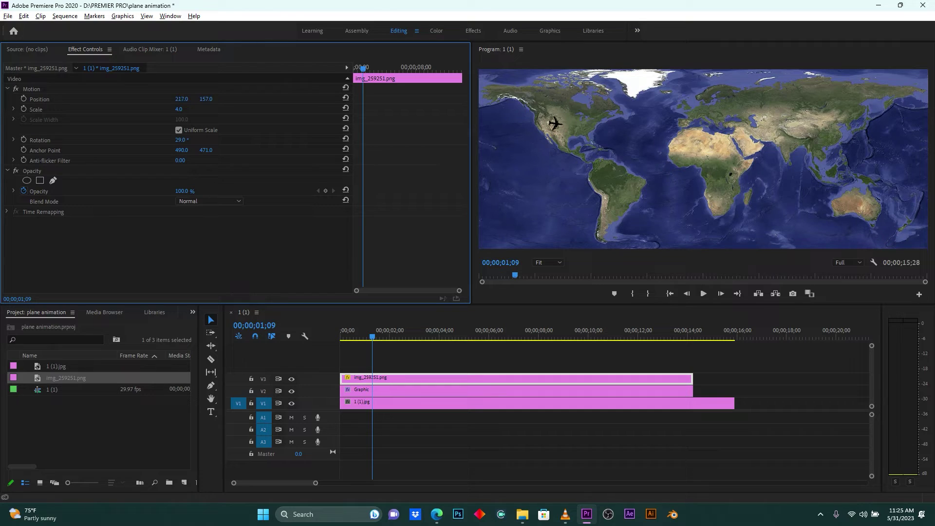
left_click_drag(182, 98, 183, 120)
left_click_drag(373, 336, 379, 338)
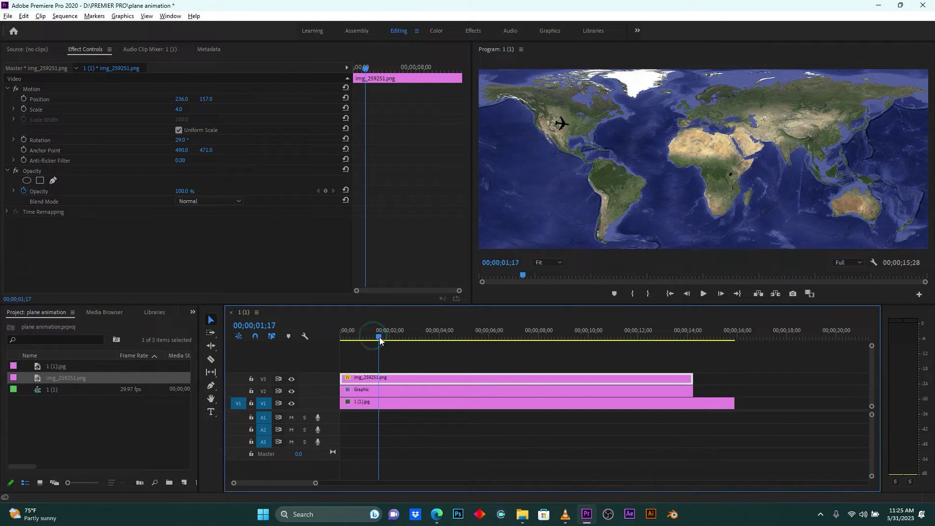
left_click_drag(184, 101, 174, 101)
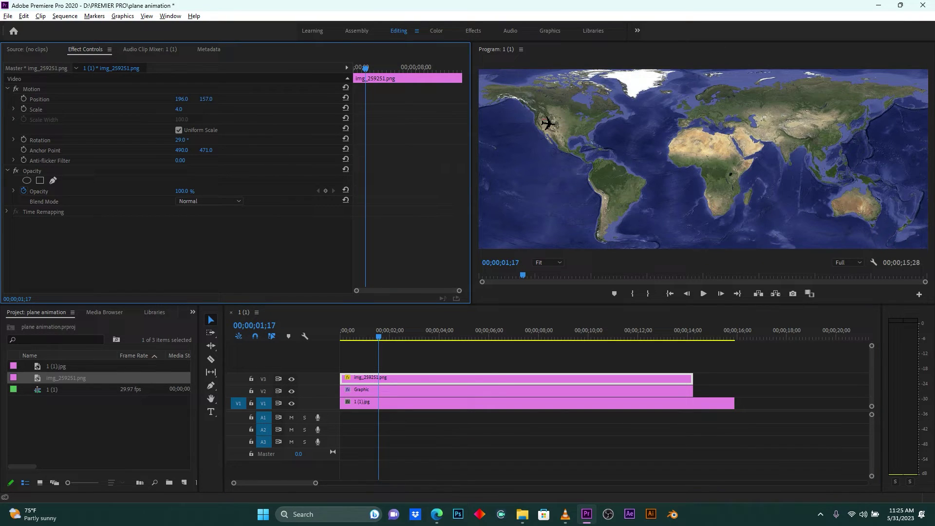
left_click_drag(206, 99, 203, 99)
key("grave")
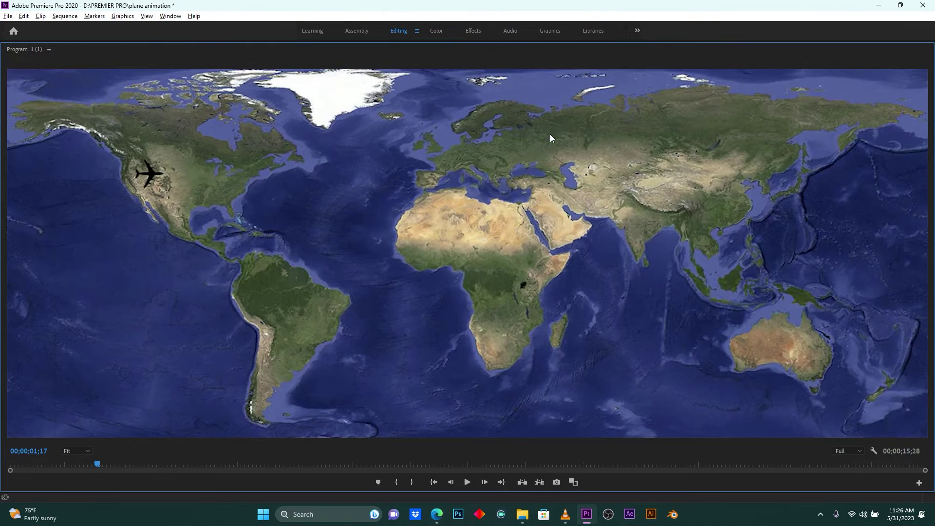
key("grave")
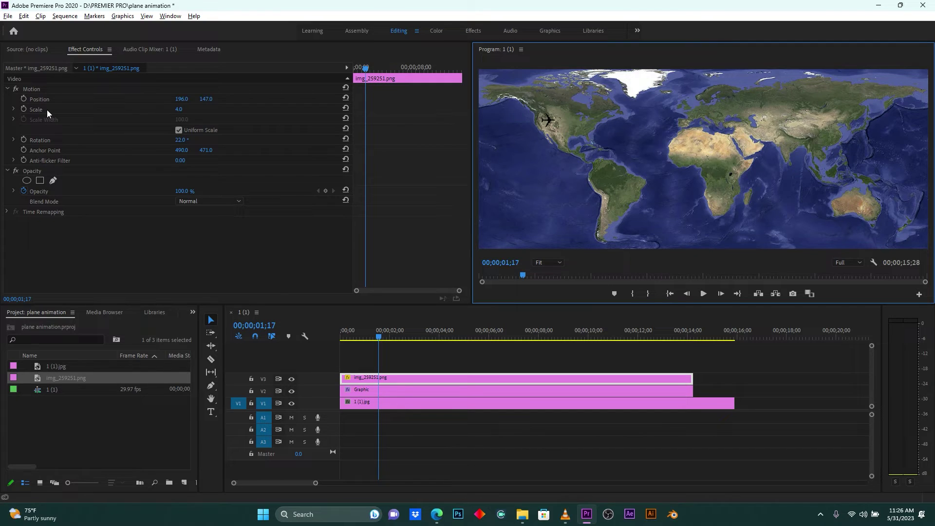
Add Position, Scale and Rotation keyframes at 00;00;01;17, then move the playhead to about 00;00;11;12.
left_click(24, 98)
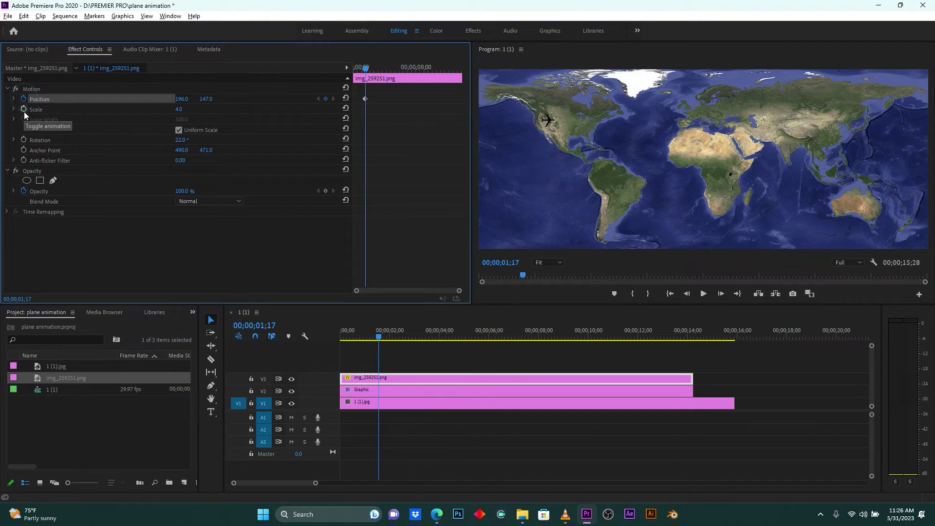
left_click(23, 109)
left_click(23, 140)
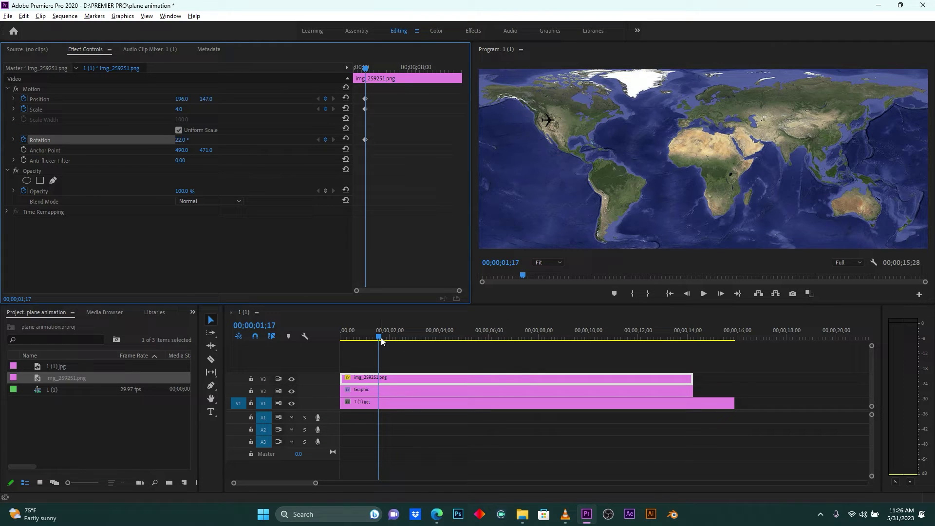
left_click_drag(381, 341, 626, 355)
At 00;00;11;10 set the plane to Position 936.2, 204.2, Scale 7 and Rotation 30° over Asia.
left_click(633, 389)
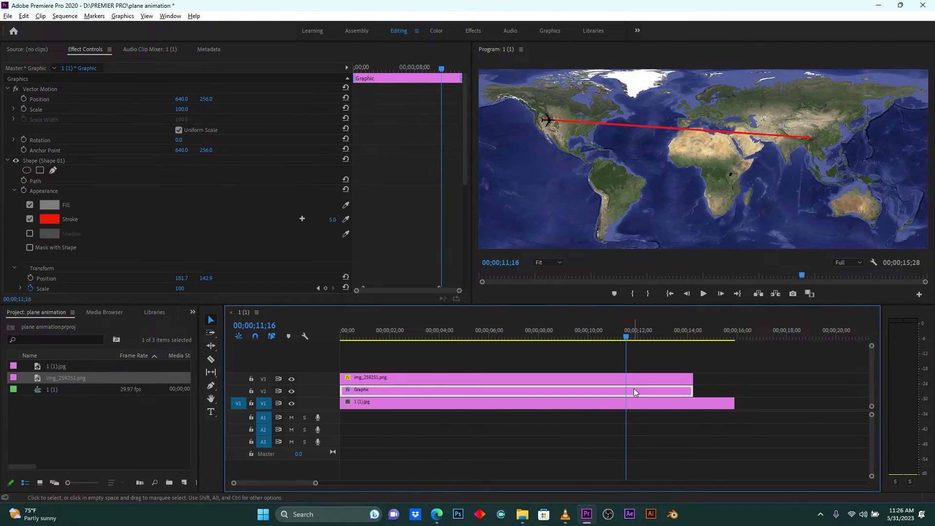
left_click_drag(625, 340, 620, 342)
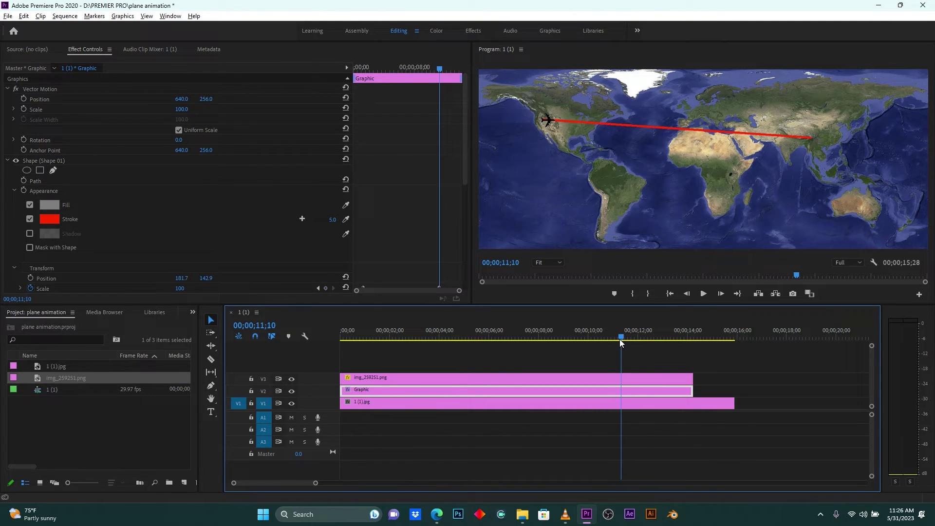
left_click(630, 379)
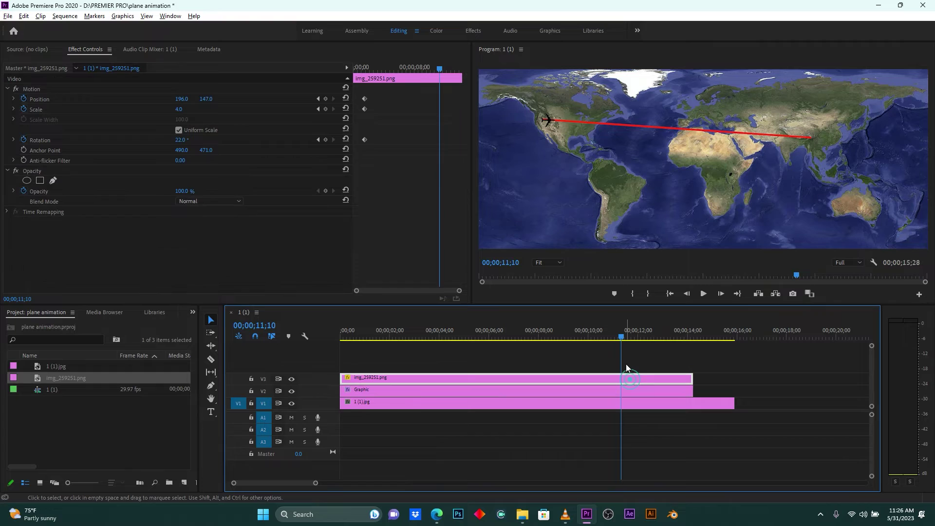
left_click(57, 88)
left_click_drag(547, 120, 806, 142)
mouse_move(181, 98)
left_mouse_down()
mouse_move(211, 99)
mouse_move(179, 109)
left_mouse_up()
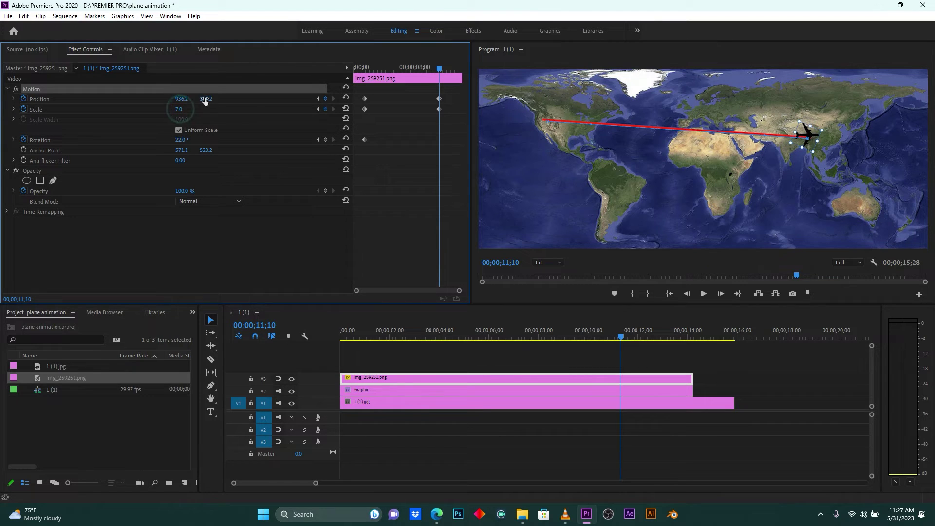
left_click_drag(205, 99, 208, 99)
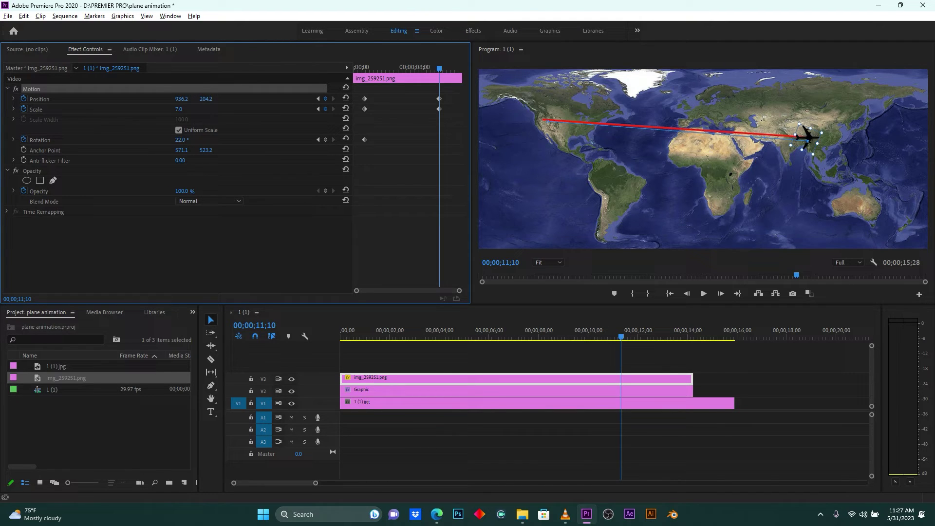
left_click_drag(181, 139, 190, 140)
left_click(187, 141)
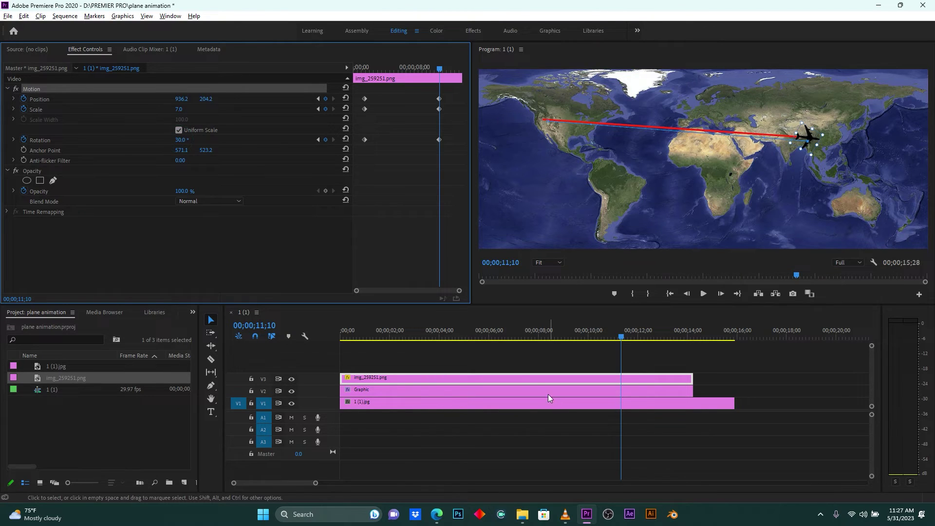
left_click(358, 332)
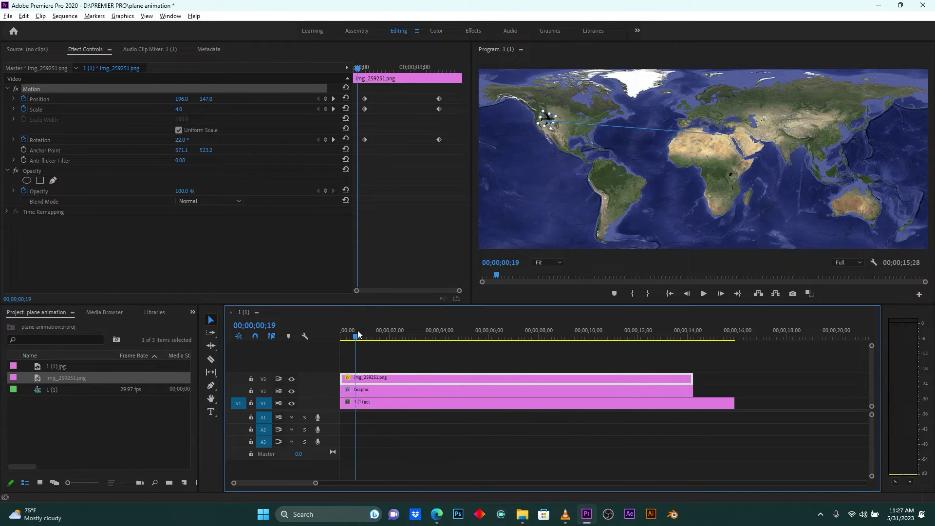
key("space")
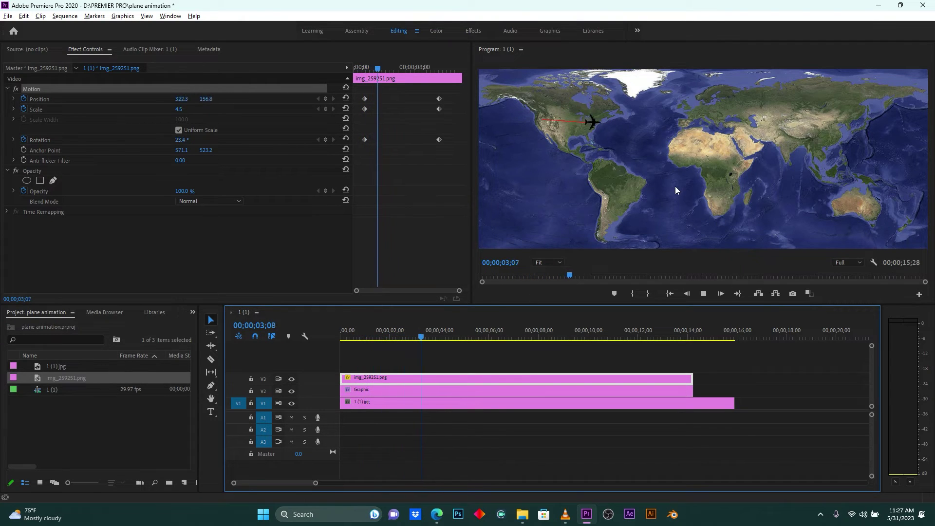
key("grave")
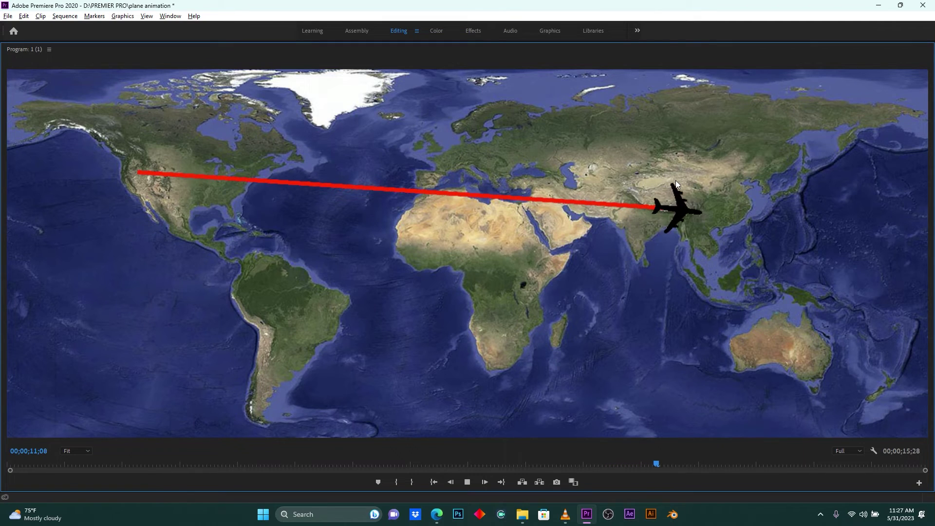
key("grave")
left_click(498, 336)
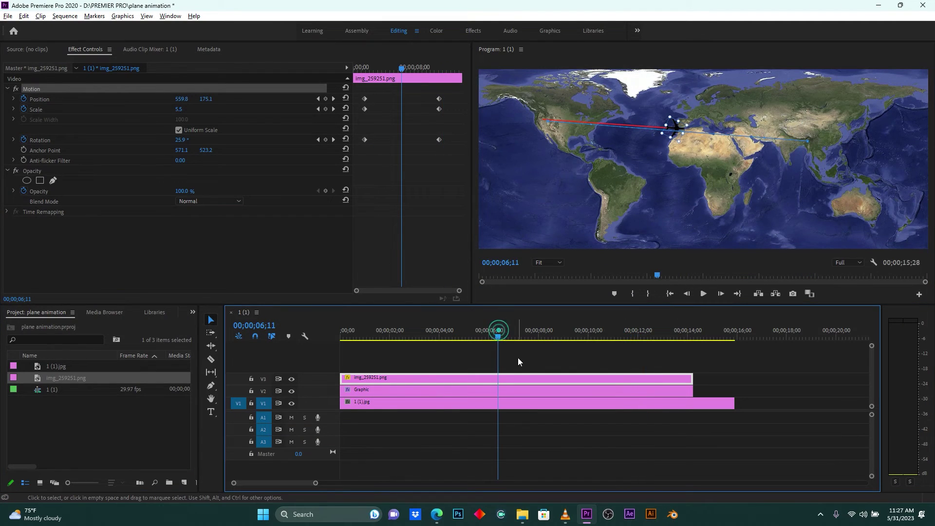
Apply the Tint effect to the plane clip and map black to white.
left_click(192, 312)
left_click(218, 367)
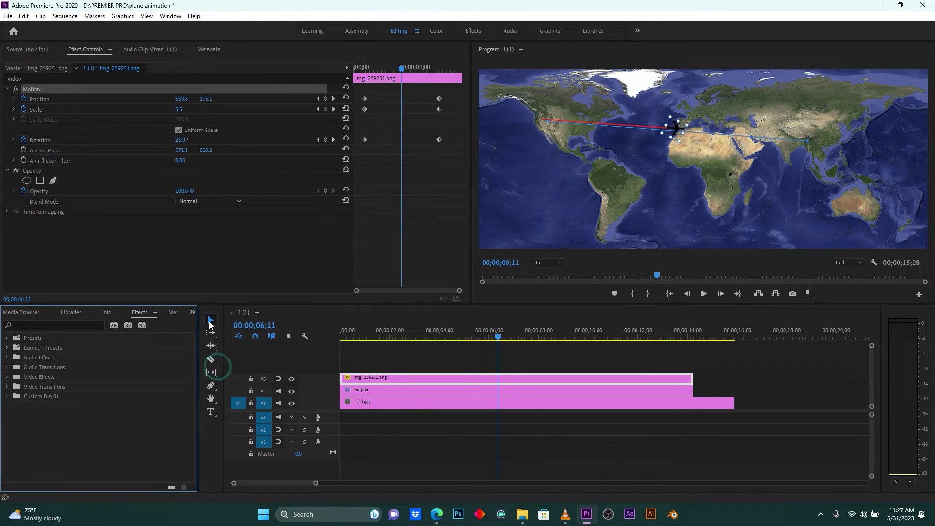
left_click(47, 324)
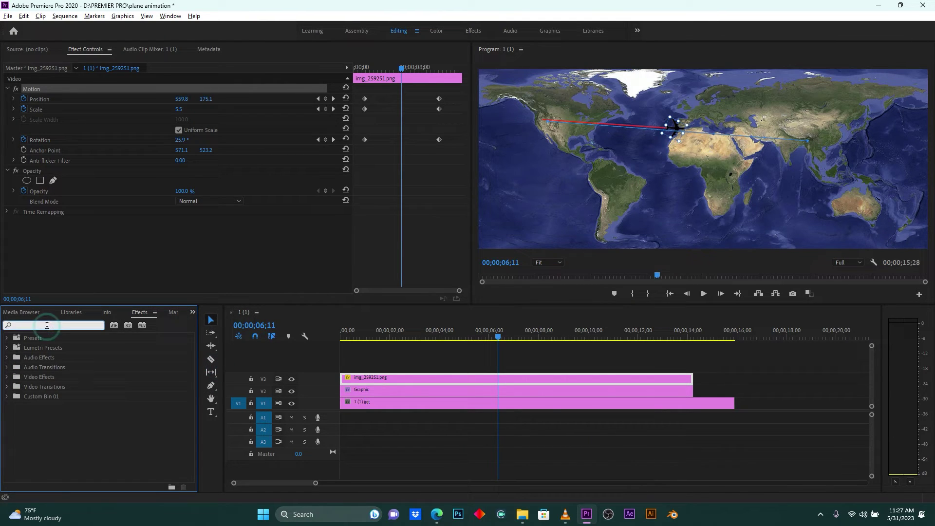
type("tint")
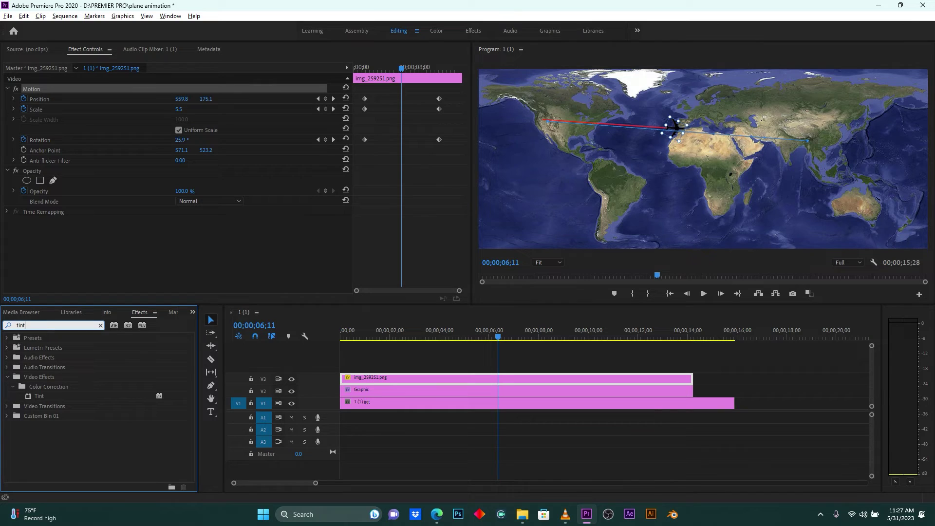
left_click_drag(37, 397, 513, 376)
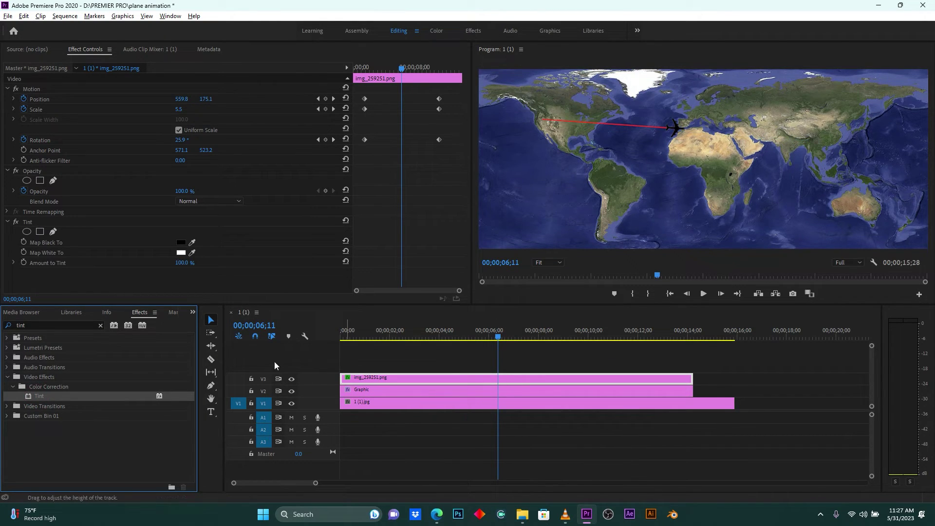
left_click(181, 246)
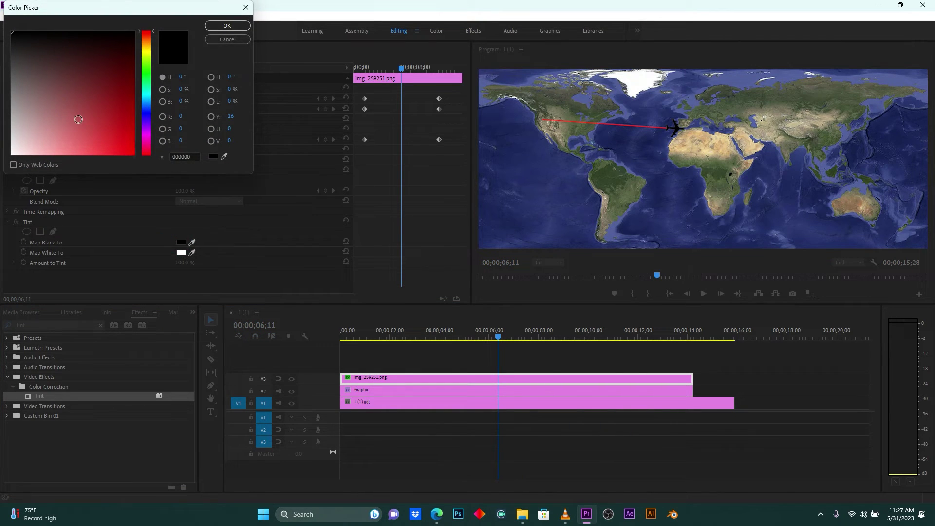
left_click(227, 25)
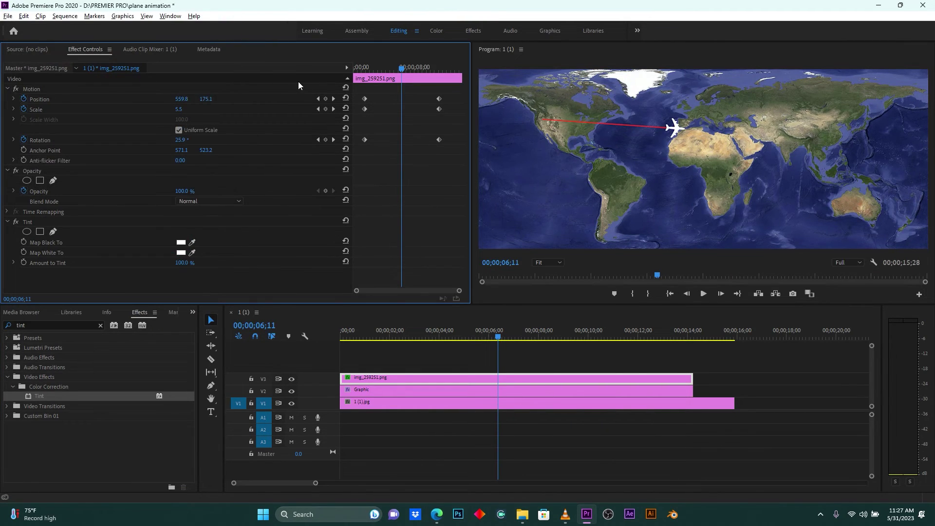
Preview the white plane, trim the V1 map clip's end to match, and select all clips.
left_click(446, 335)
key("Home")
key("space")
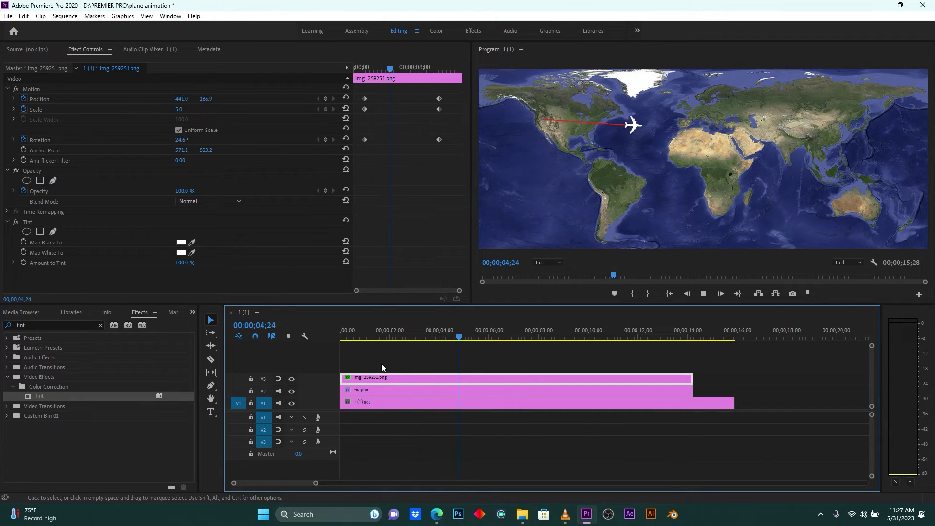
key("space")
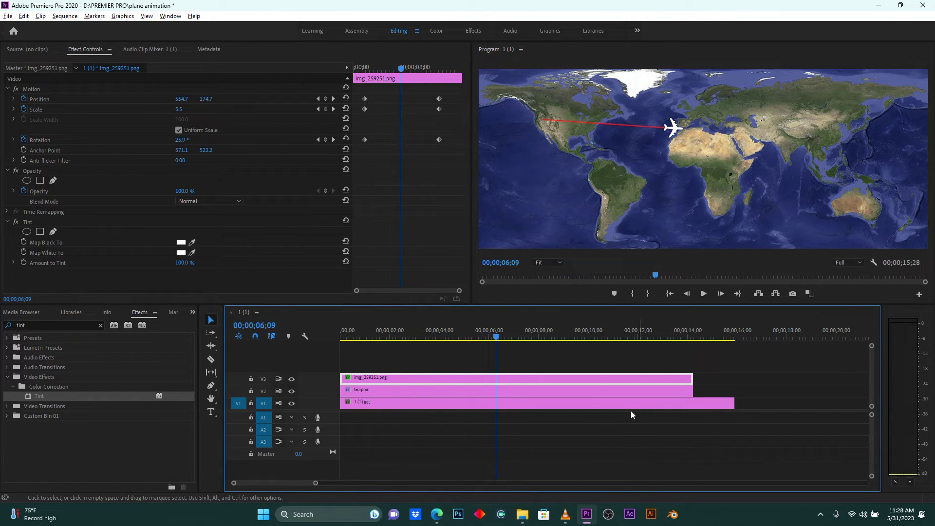
left_click_drag(734, 403, 693, 402)
left_click_drag(778, 448, 489, 381)
Nest the selected clips as 'Nested Sequence 01' and save the project.
right_click(477, 379)
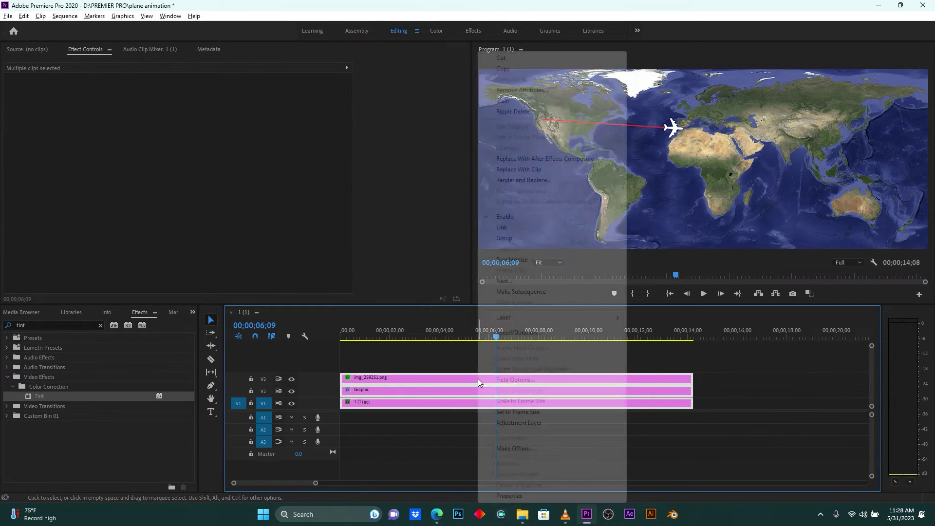
left_click(512, 281)
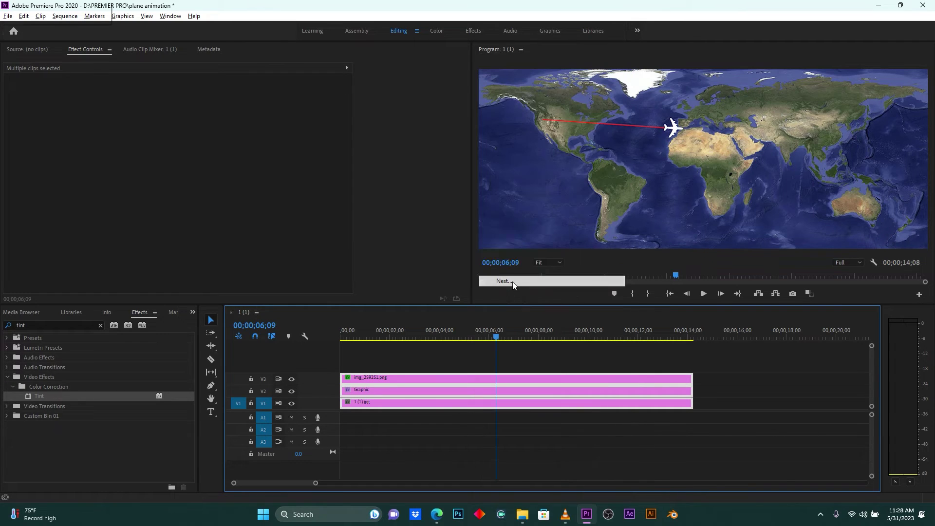
left_click(443, 266)
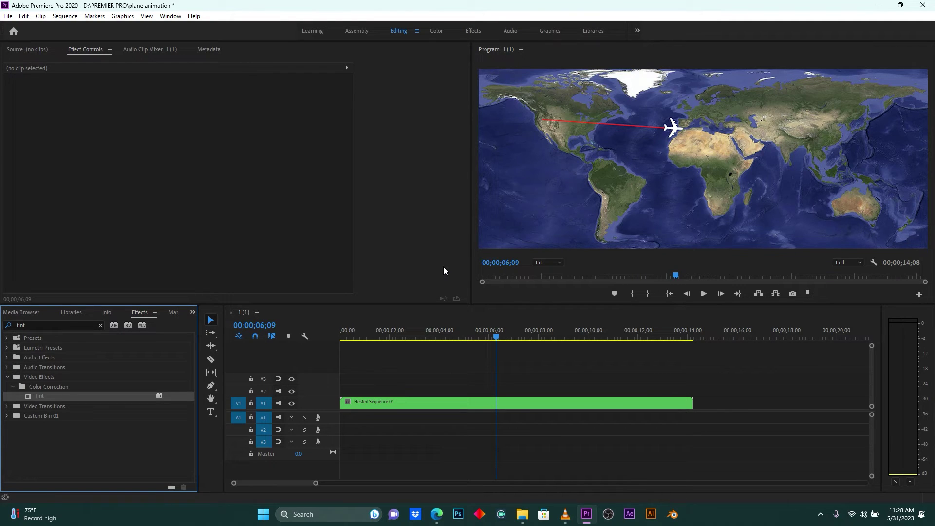
key("ctrl+s")
Play the nested sequence from the start and park the playhead near one second.
left_click_drag(394, 336, 333, 332)
key("space")
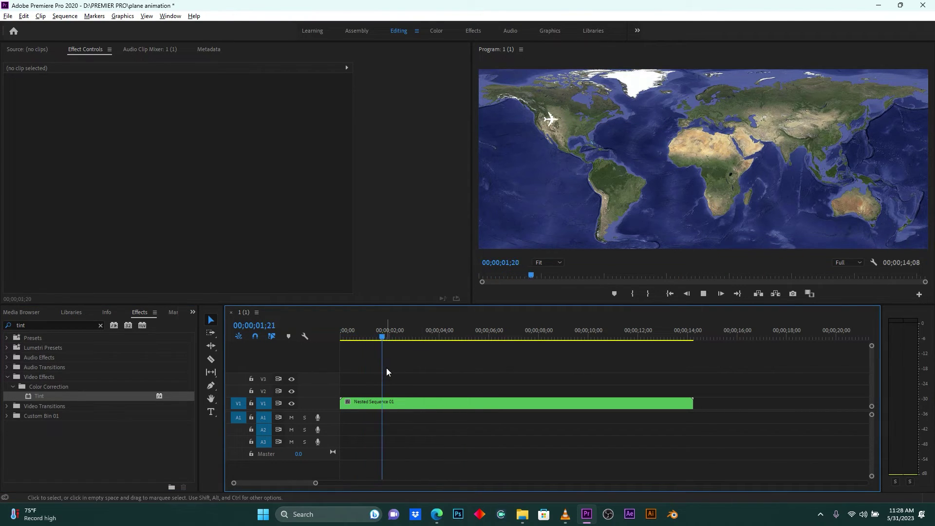
left_click(398, 336)
left_click_drag(399, 336, 368, 336)
Apply the Basic 3D effect to the Nested Sequence 01 clip.
left_click(370, 399)
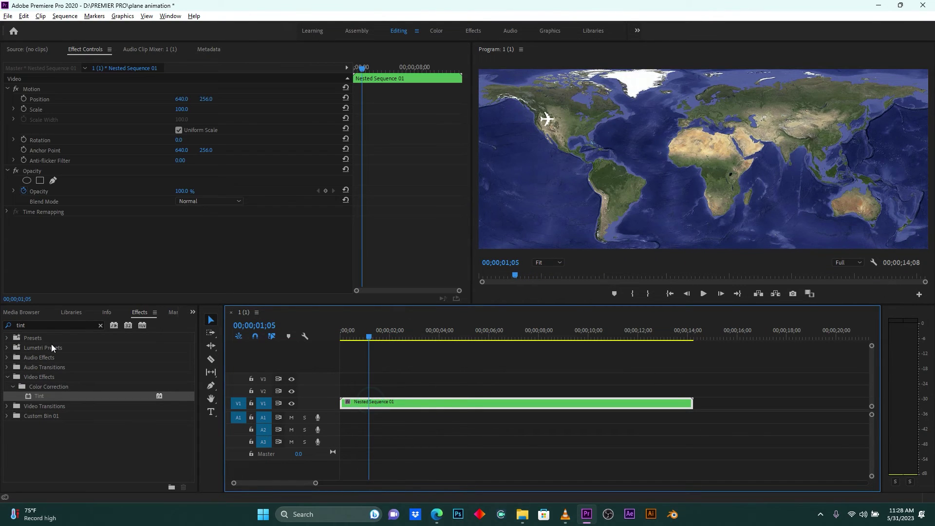
double_click(52, 324)
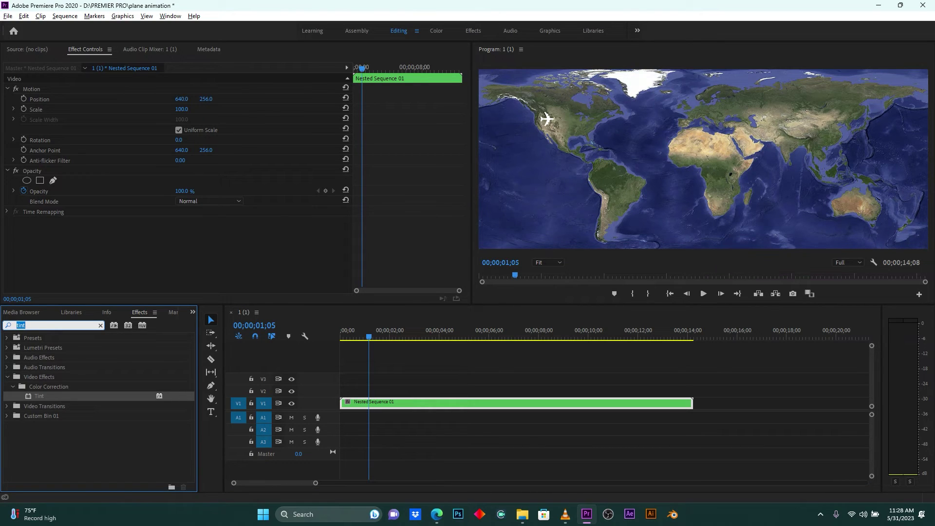
type("basic")
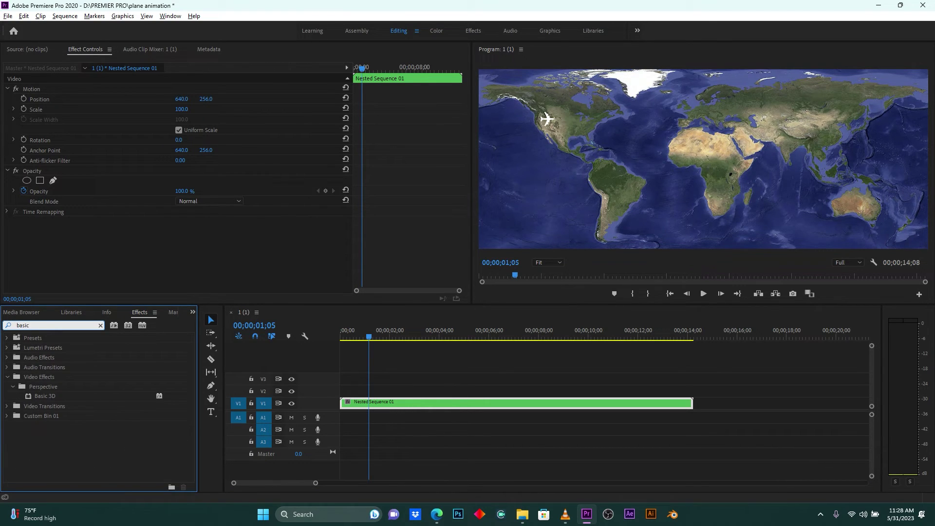
left_click_drag(49, 395, 377, 402)
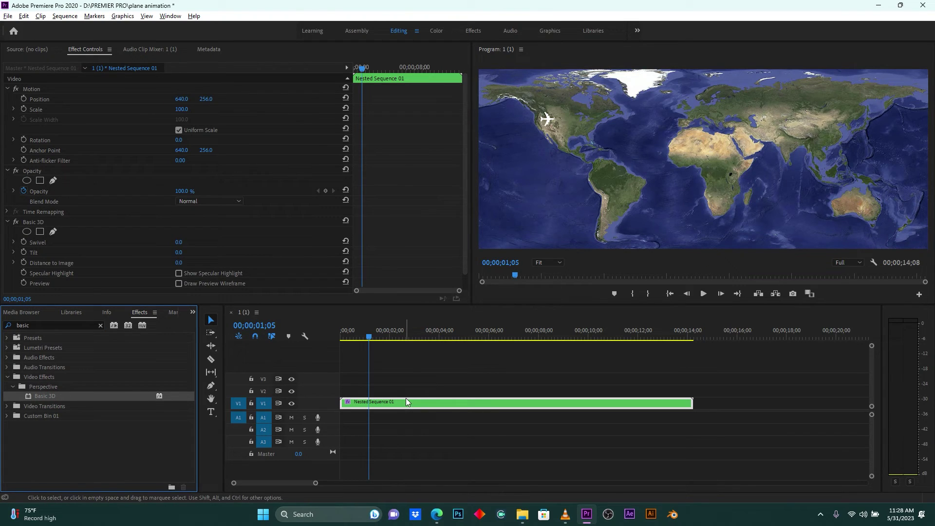
Set starting Swivel, Tilt and Distance to Image keyframes at 00;00;01;05.
left_click(23, 242)
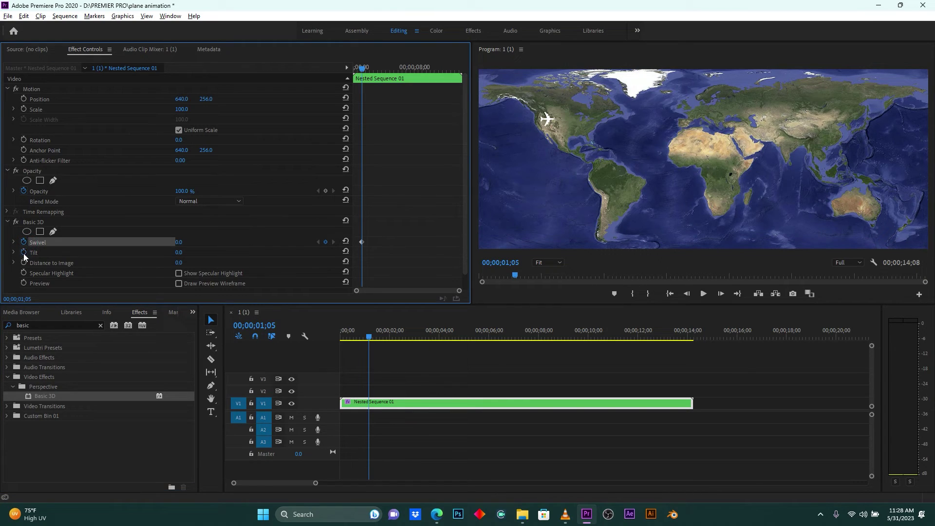
left_click(24, 252)
left_click(23, 261)
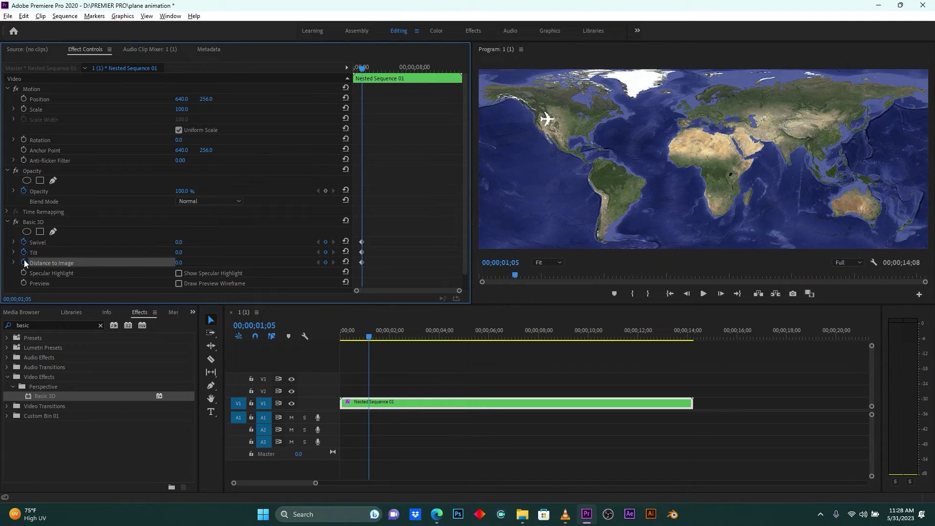
left_click_drag(577, 340, 632, 331)
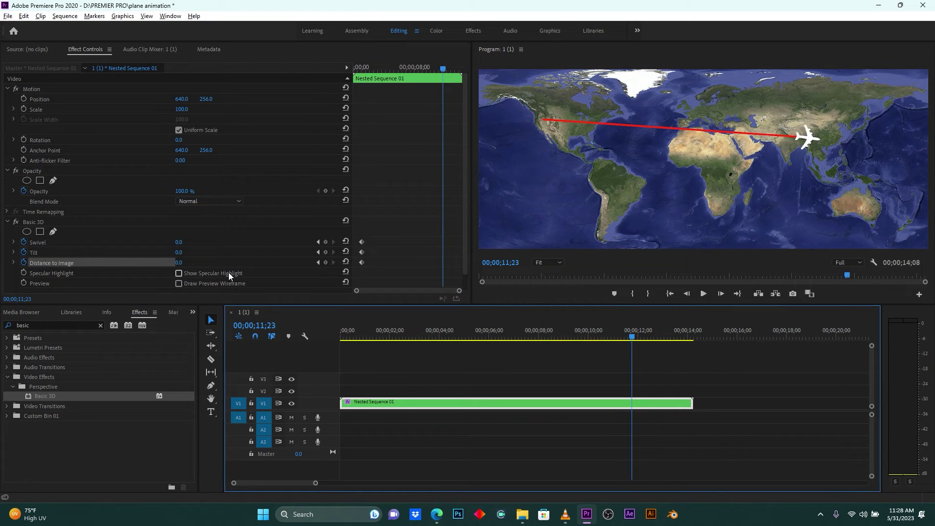
At 11;23, set Basic 3D Swivel 36°, Tilt -57° and Distance to Image -40.
mouse_move(181, 263)
left_mouse_down()
mouse_move(164, 264)
mouse_move(180, 265)
left_mouse_up()
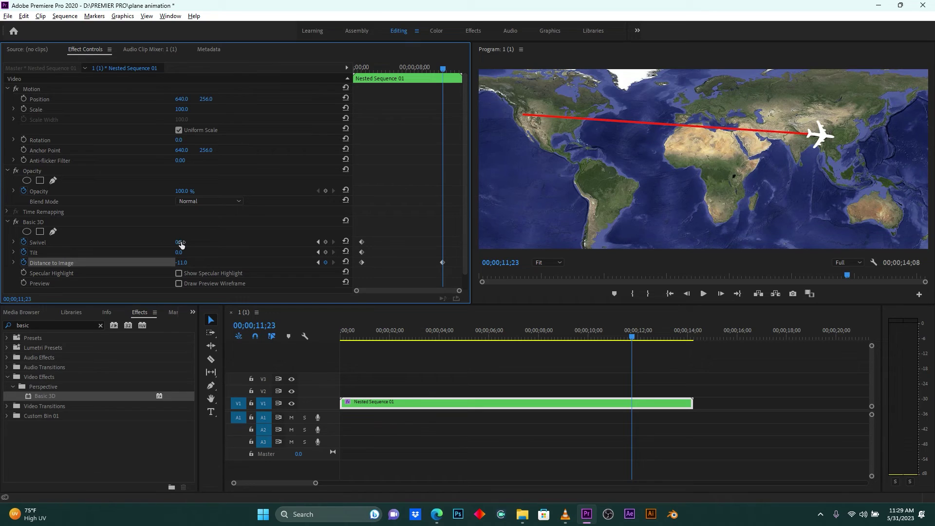
left_click_drag(180, 241, 189, 242)
left_click_drag(180, 241, 151, 252)
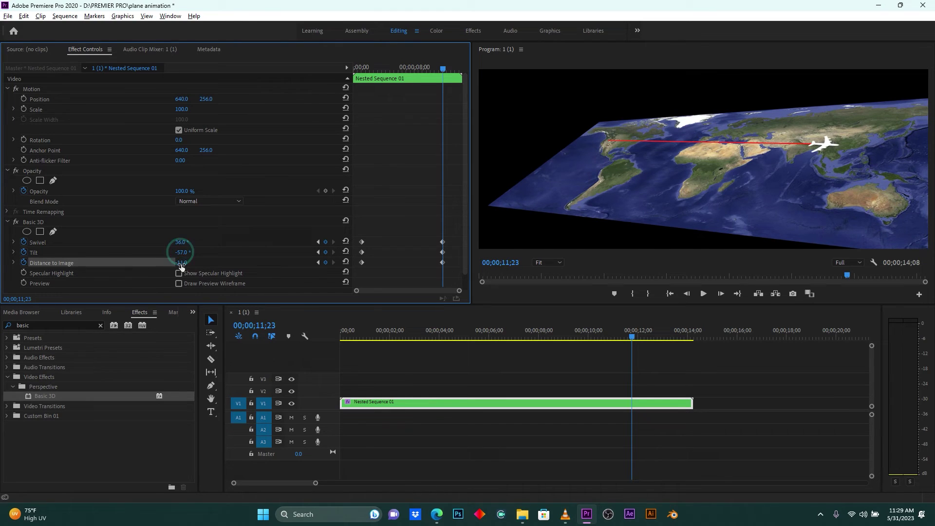
left_click_drag(181, 263, 168, 263)
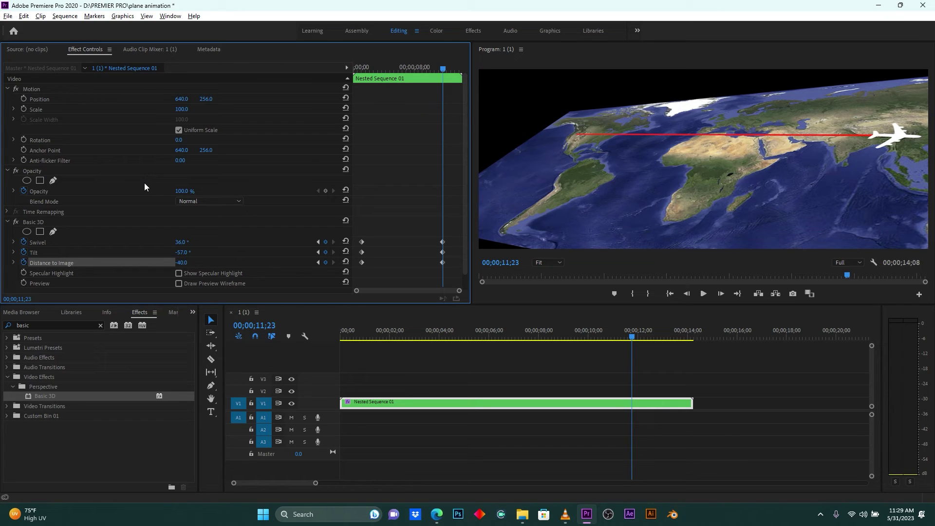
Keyframe Position -342, 360 and Scale 205 at 11;23 to zoom onto the plane.
left_click(22, 99)
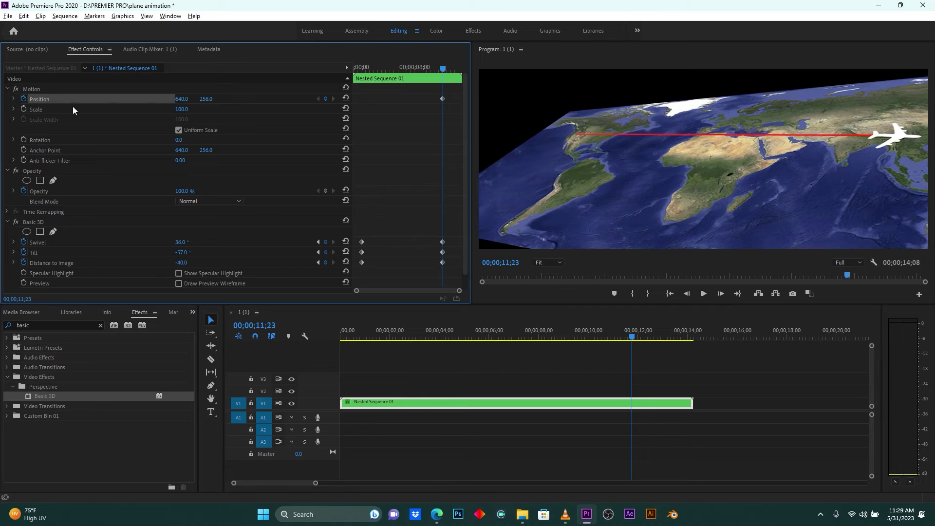
left_click(23, 109)
left_click_drag(181, 99, 115, 99)
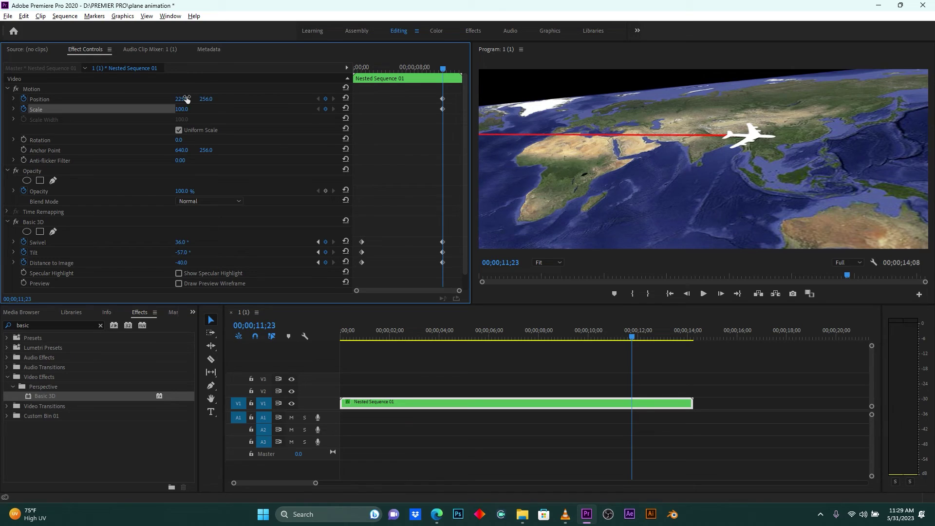
left_click_drag(206, 99, 83, 99)
left_click_drag(206, 99, 242, 99)
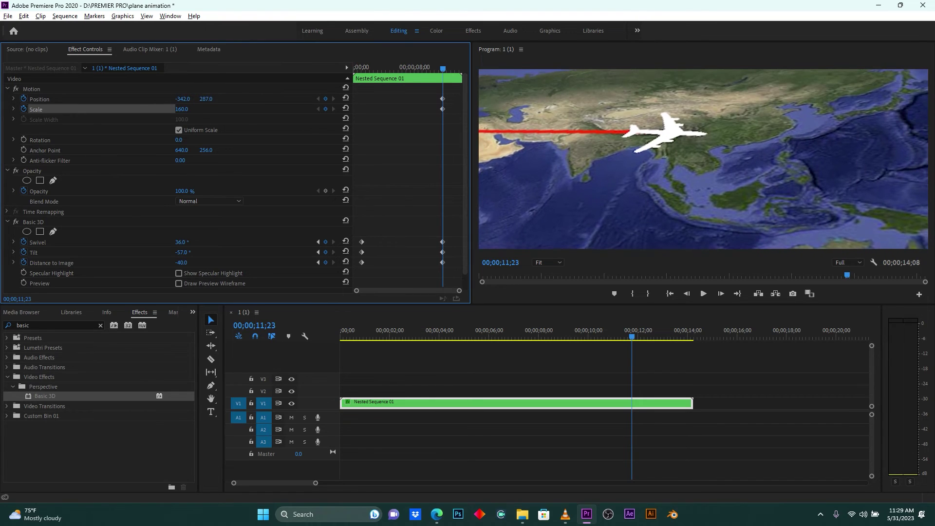
left_click_drag(181, 109, 224, 99)
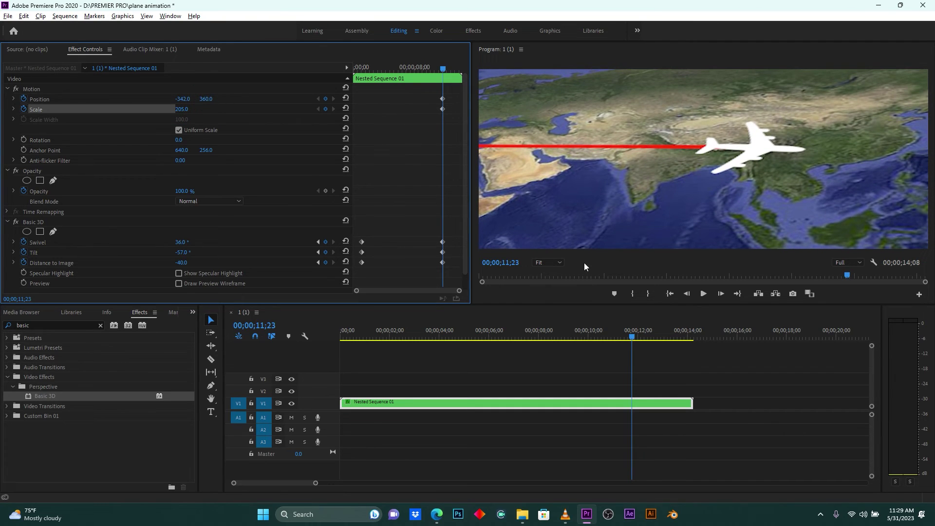
At 00;00;00;25, reset Position and Scale to 640, 256 and 100.
left_click_drag(633, 334, 360, 331)
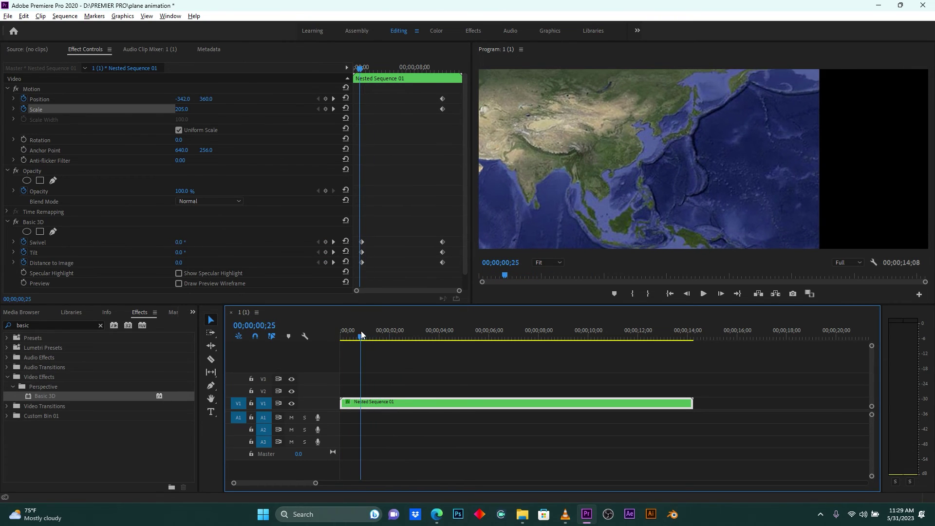
left_click(346, 98)
left_click(346, 109)
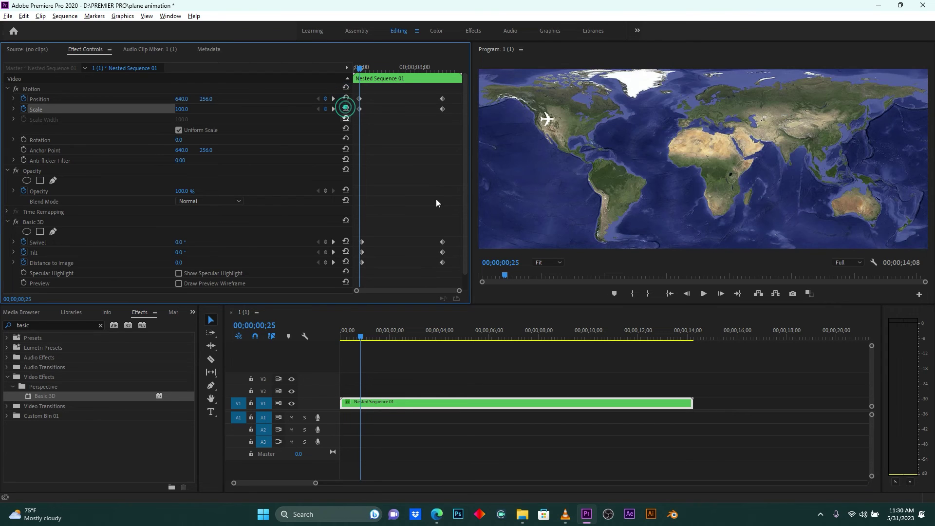